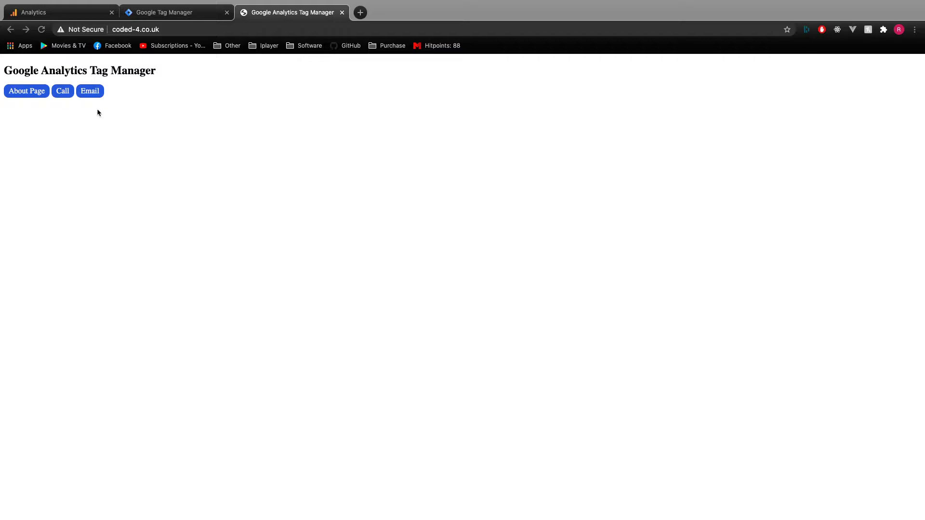
# Switch to the code editor and examine the data-tm attributes on the About Page, Call and Email links in index.html
pyautogui.hotkey('ctrl', 'Left')
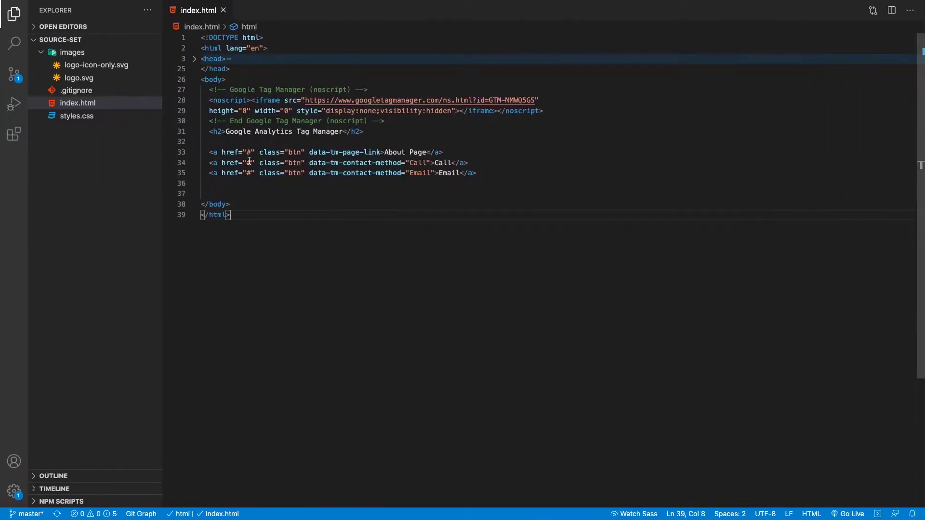
pyautogui.moveTo(219, 152); pyautogui.dragTo(272, 173)
pyautogui.click(305, 143)
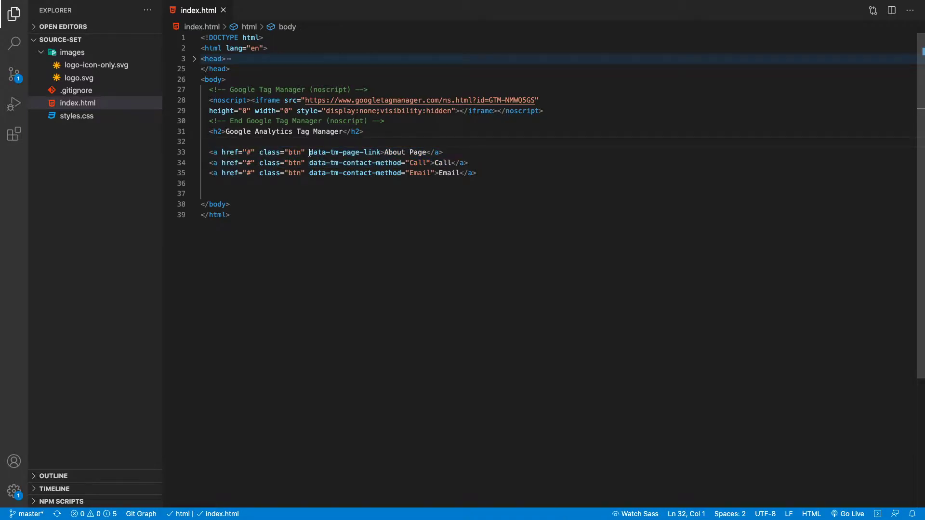
pyautogui.moveTo(309, 152); pyautogui.dragTo(329, 152)
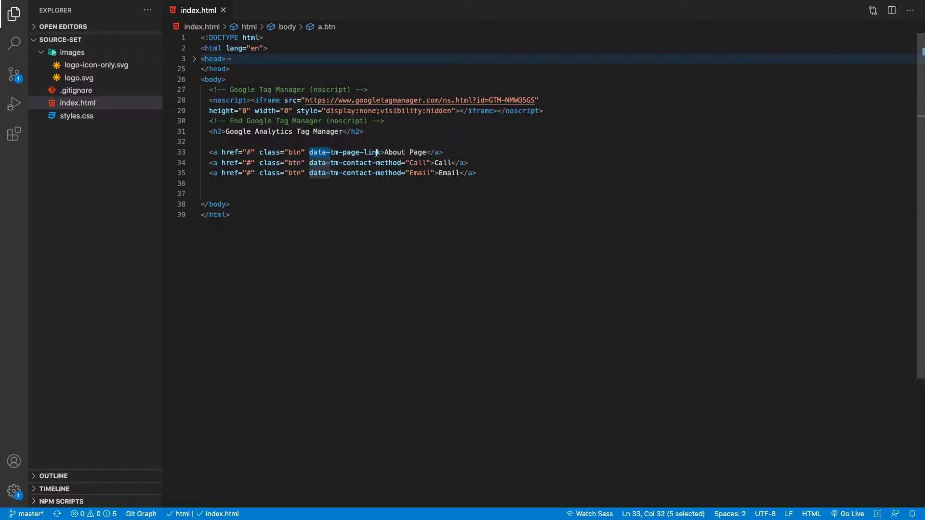
pyautogui.moveTo(309, 163); pyautogui.dragTo(339, 164)
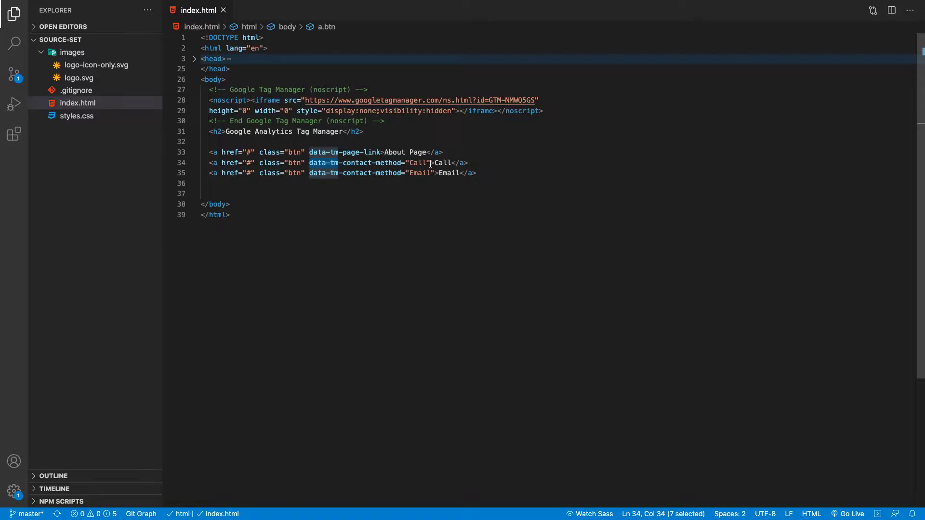
pyautogui.moveTo(430, 164); pyautogui.dragTo(406, 164)
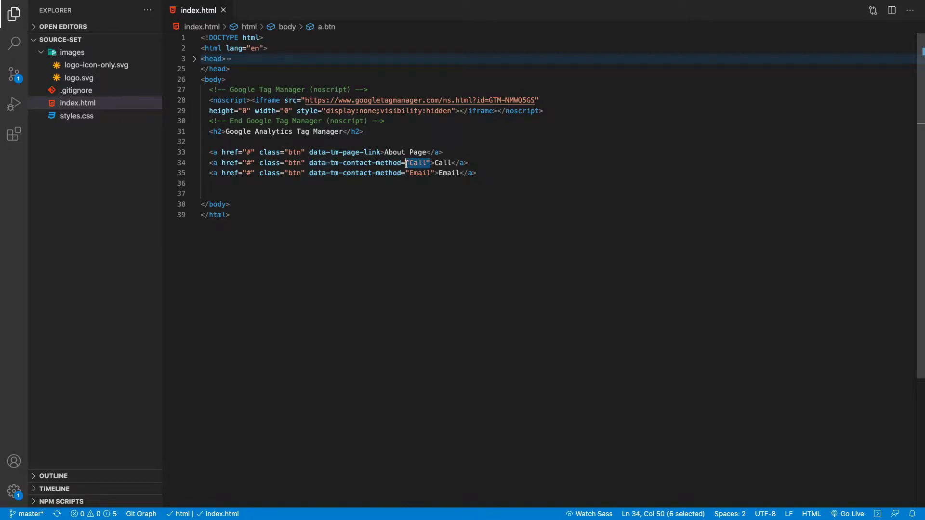
pyautogui.click(440, 179)
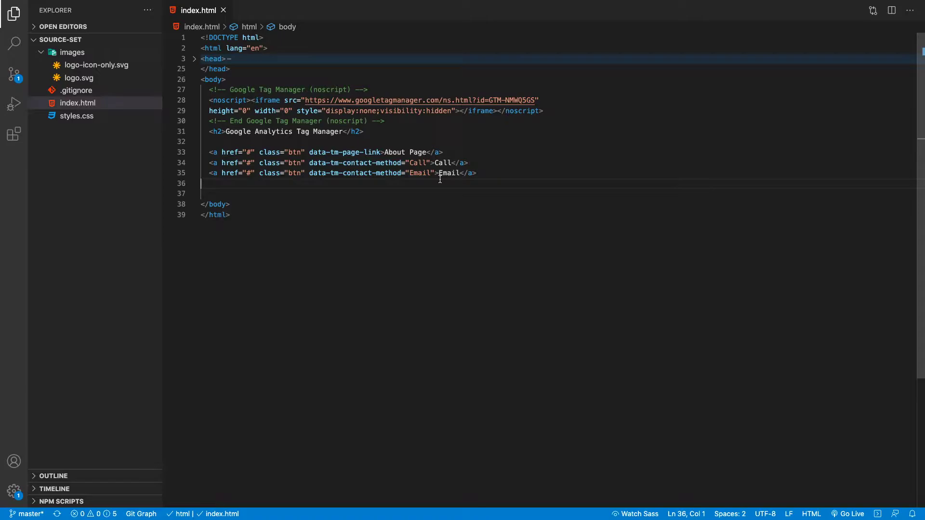
pyautogui.moveTo(486, 154); pyautogui.dragTo(208, 157)
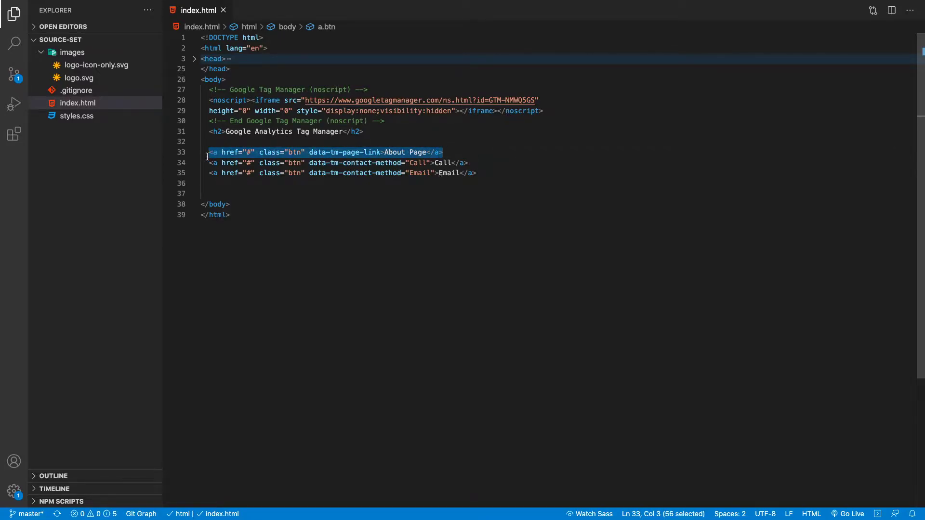
pyautogui.click(475, 154)
# Switch to Google Tag Manager in the browser and start a new trigger named About Page with type Click - Just Links
pyautogui.press('super+Tab')
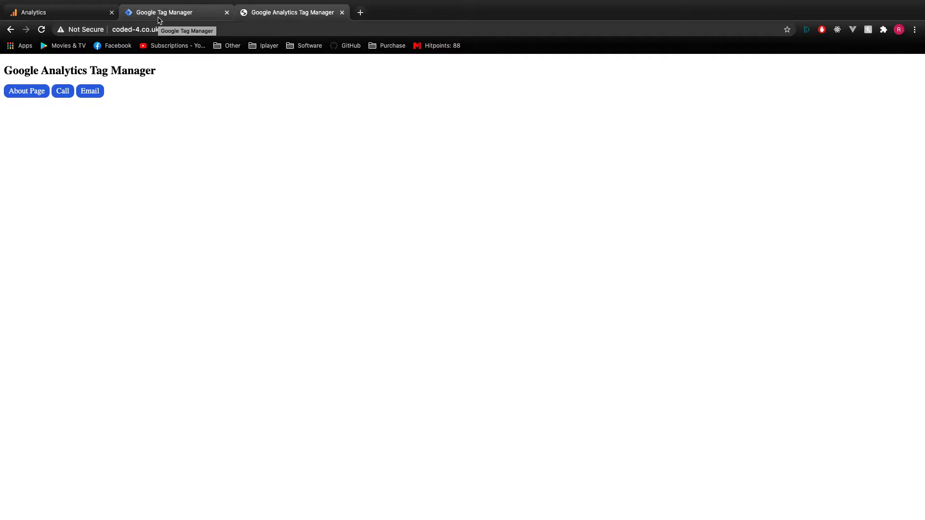
pyautogui.click(159, 19)
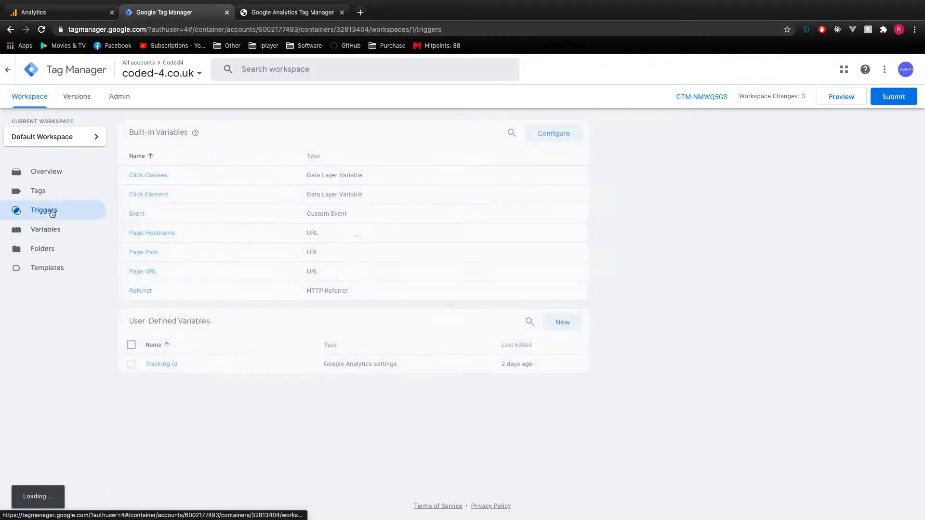
pyautogui.click(52, 214)
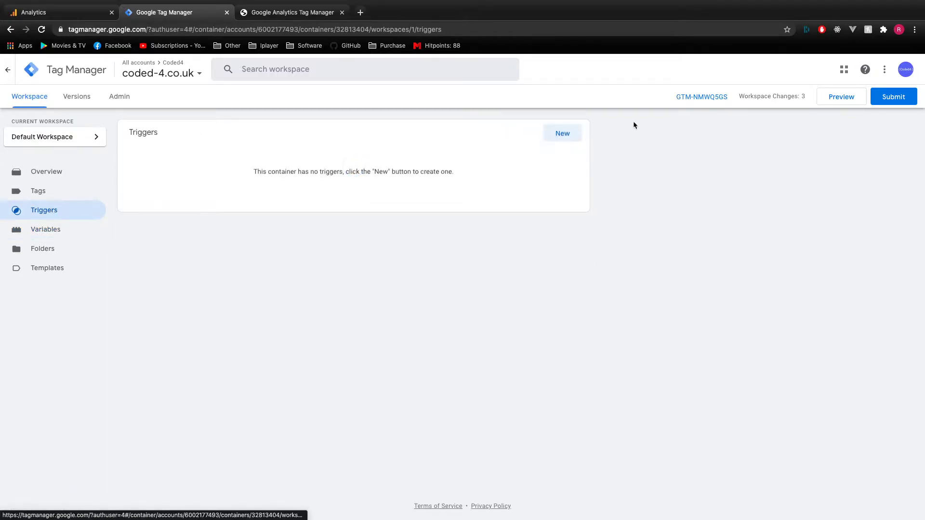
pyautogui.click(559, 139)
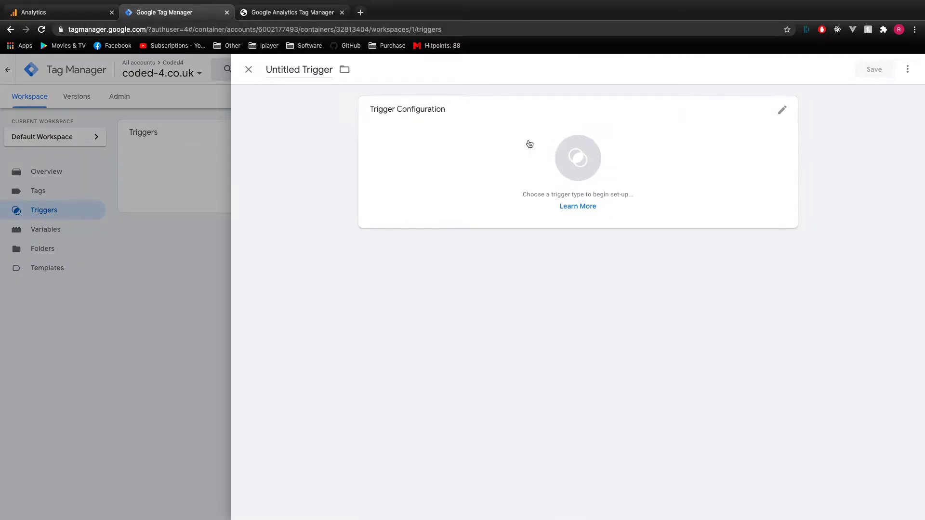
pyautogui.click(299, 72)
pyautogui.write('About Page')
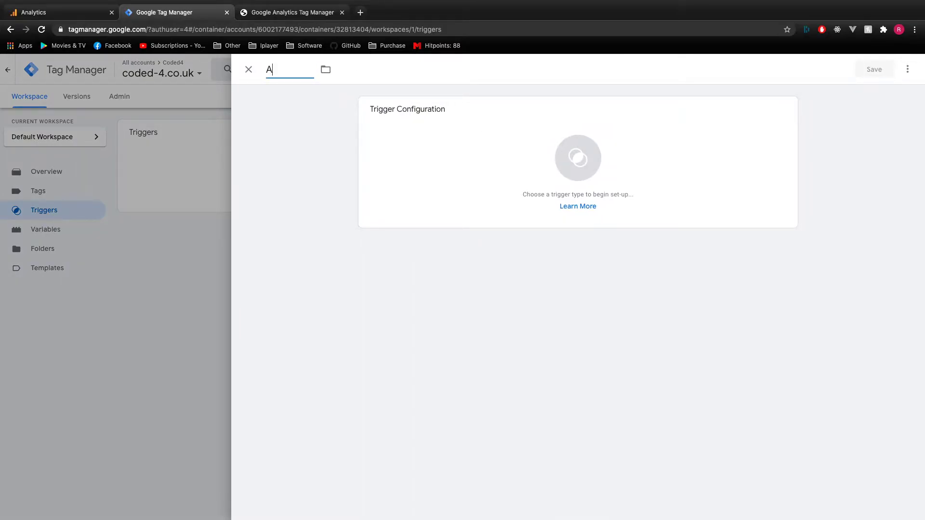
pyautogui.click(484, 147)
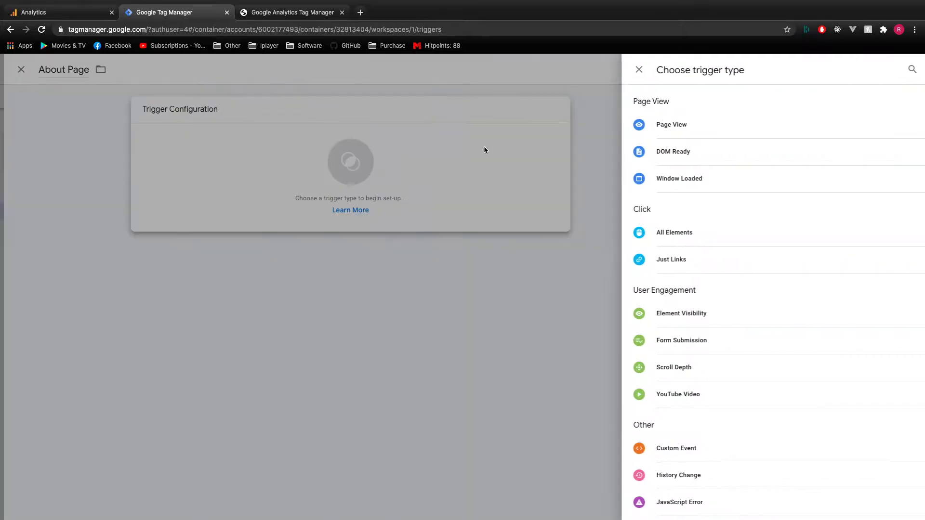
pyautogui.click(687, 265)
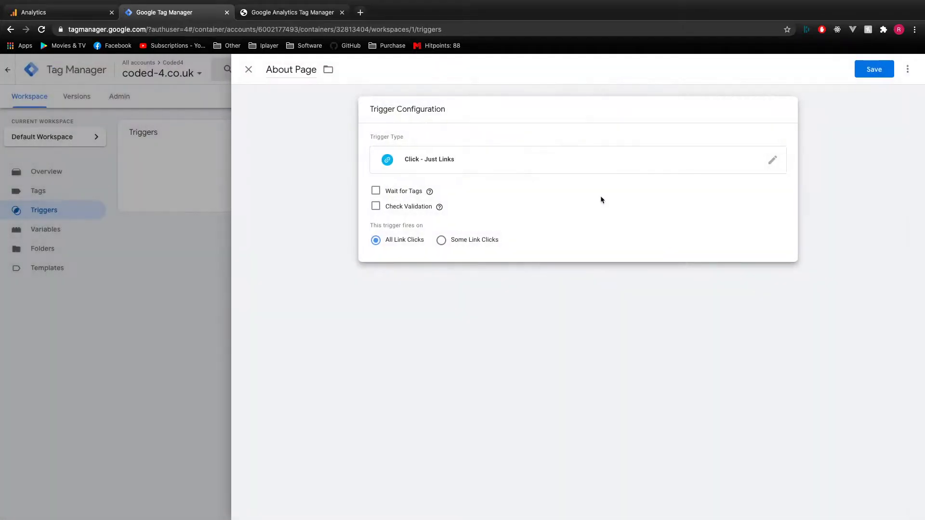
# Restrict the trigger to link clicks whose Click Element matches the CSS selector for the data-tm-page-link attribute, and save the trigger
pyautogui.click(442, 241)
pyautogui.click(440, 276)
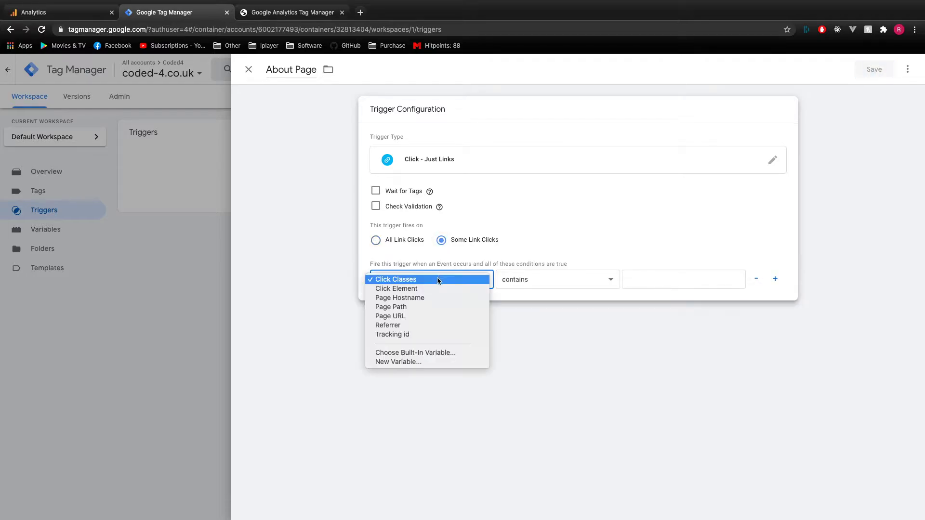
pyautogui.click(432, 291)
pyautogui.click(528, 284)
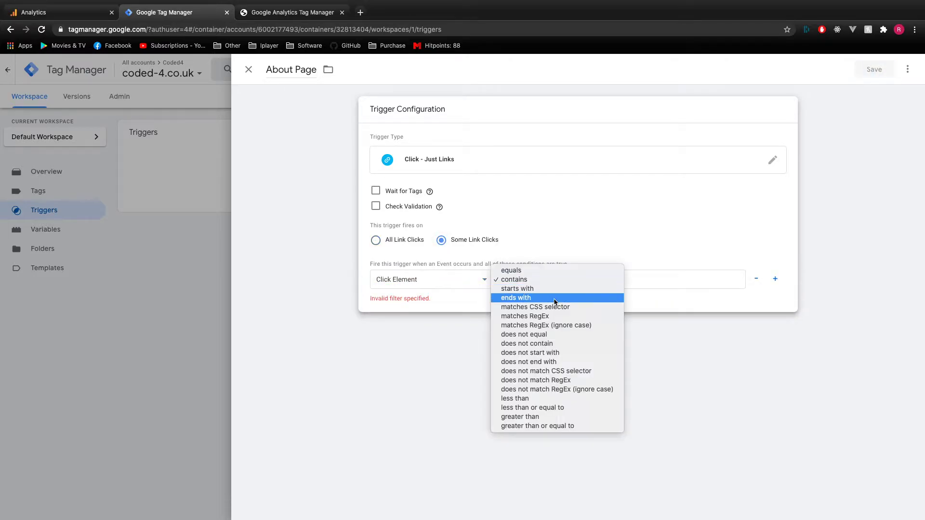
pyautogui.click(577, 311)
pyautogui.click(641, 284)
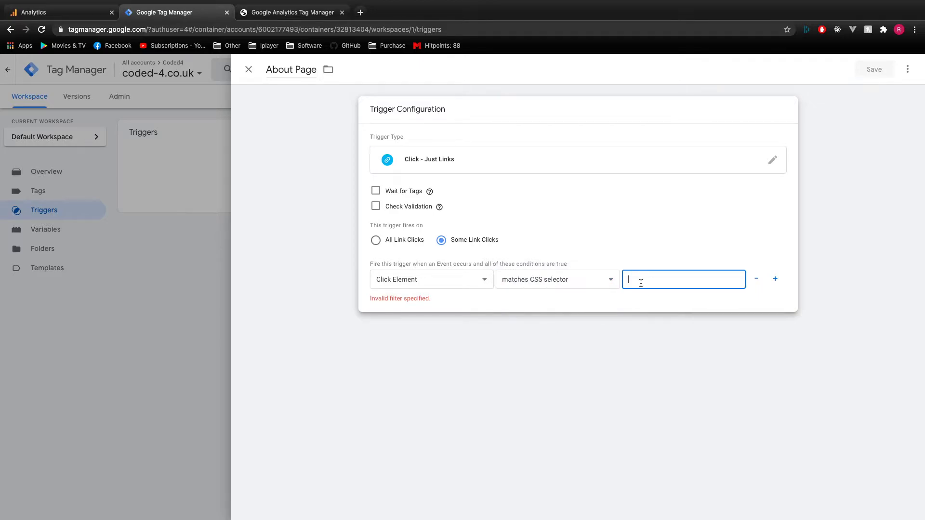
pyautogui.write('[data-tm-')
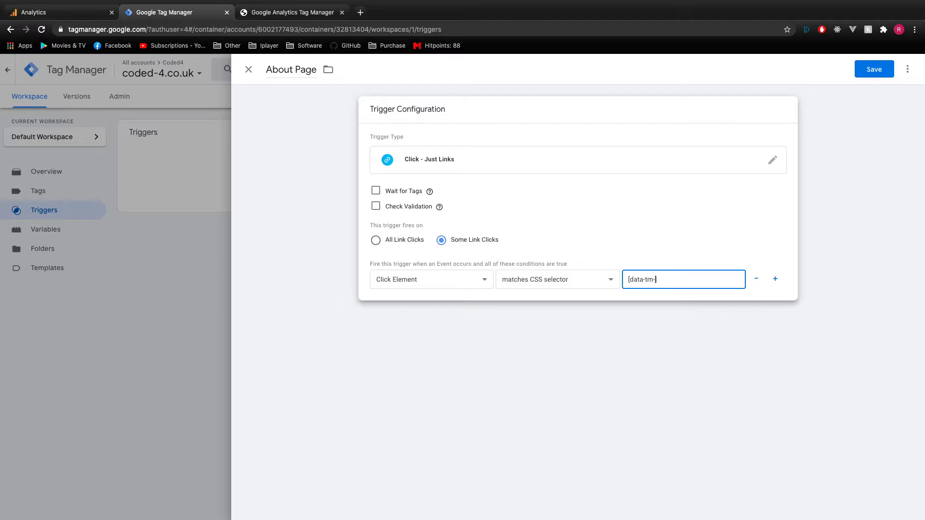
pyautogui.write('page-')
pyautogui.click(873, 71)
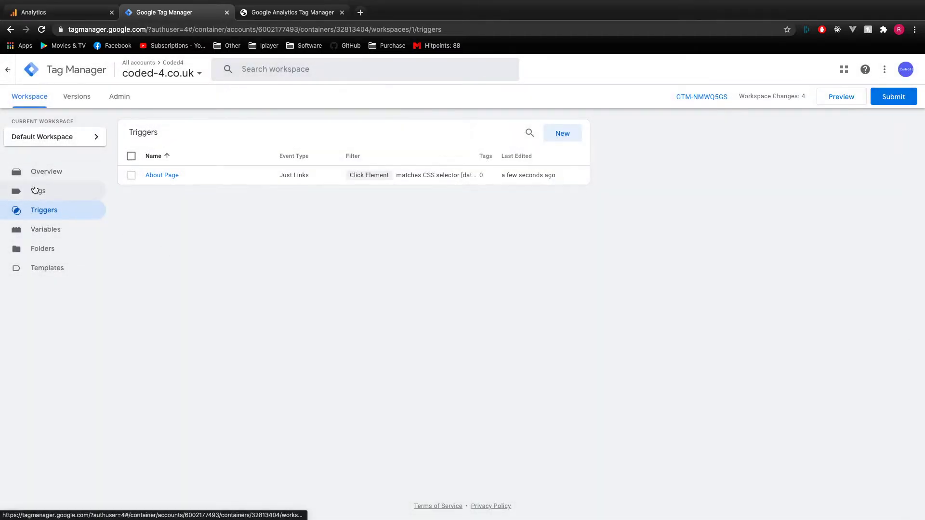
# Start a new tag named About Page with the tag type Google Analytics: Universal Analytics
pyautogui.click(35, 190)
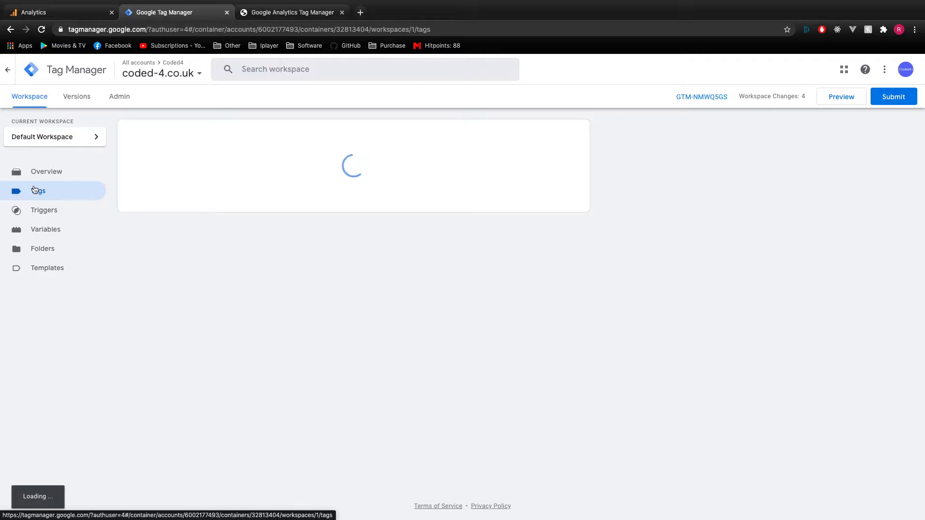
pyautogui.click(574, 137)
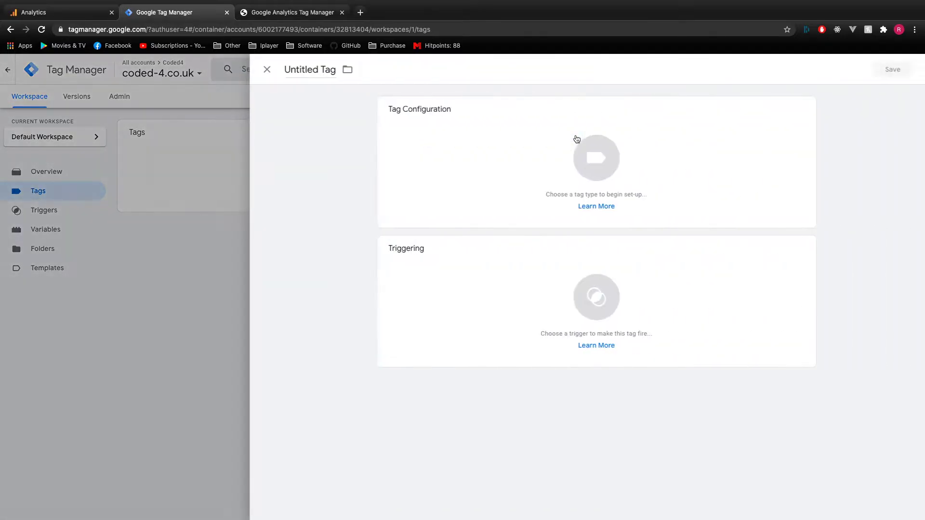
pyautogui.click(305, 68)
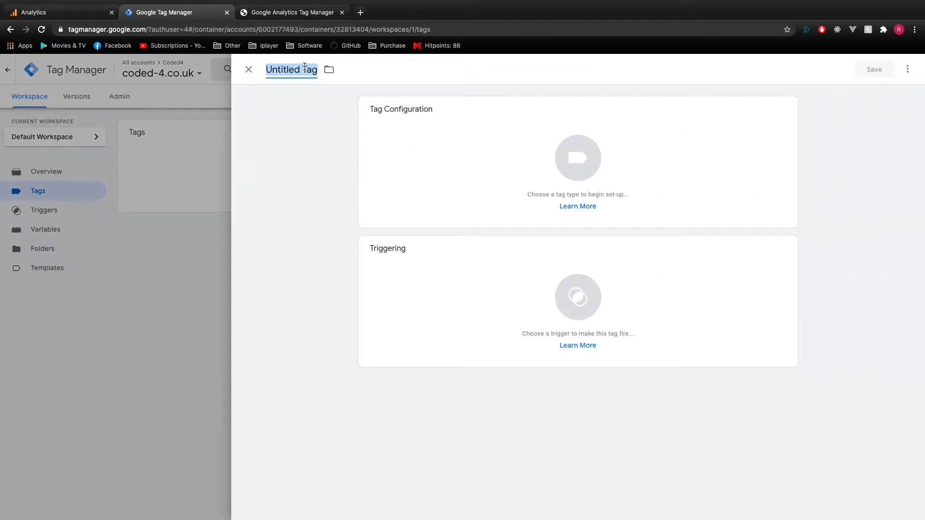
pyautogui.write('About Page')
pyautogui.click(527, 158)
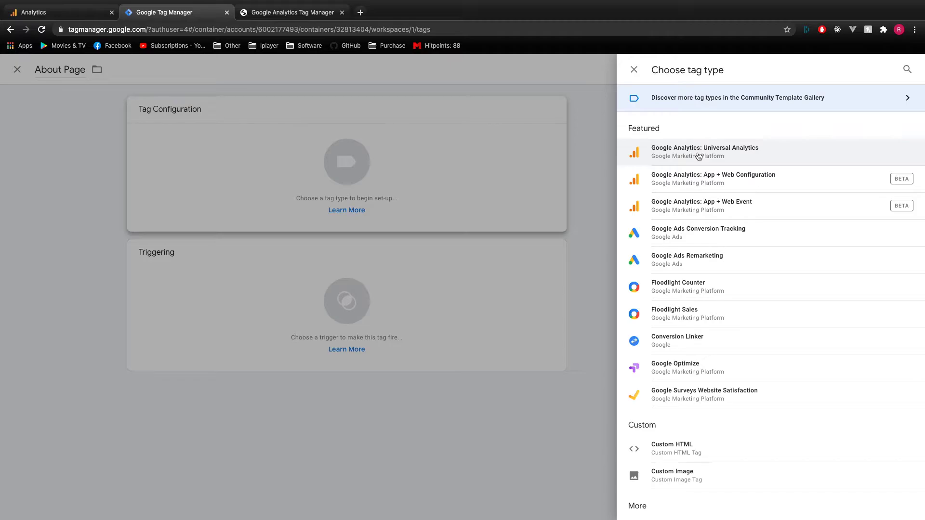
pyautogui.click(764, 155)
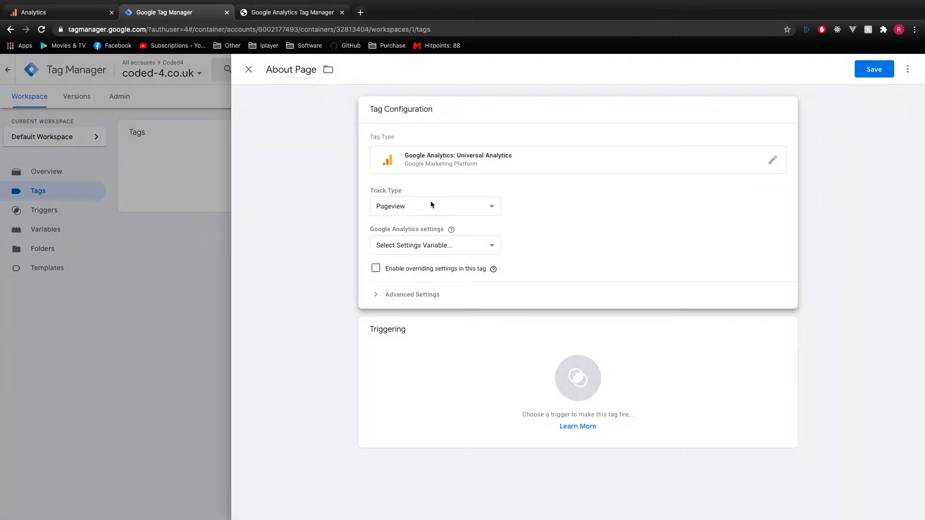
# Set the tag's track type to Event, with category App Analytics and action About Page Click
pyautogui.click(431, 205)
pyautogui.click(411, 215)
pyautogui.click(422, 256)
pyautogui.write('App A')
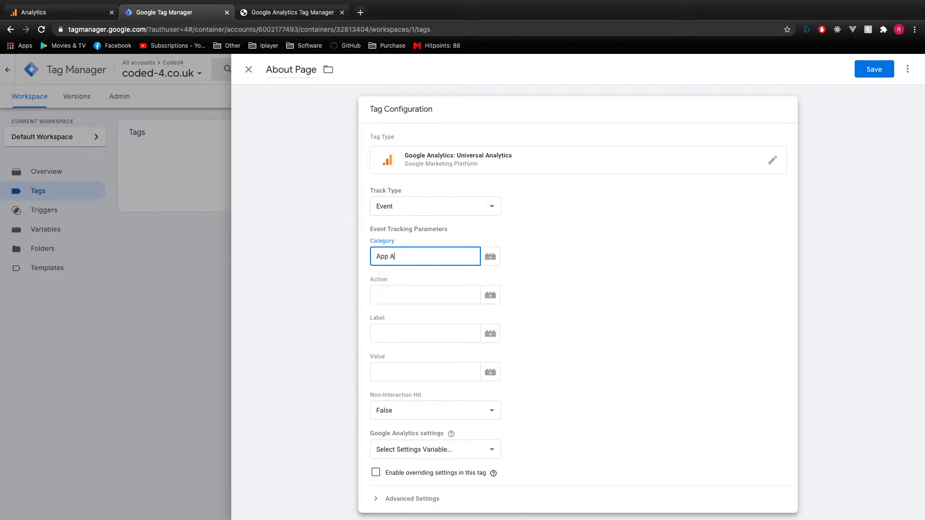
pyautogui.write('nalytics')
pyautogui.press('Tab')
pyautogui.press('Tab')
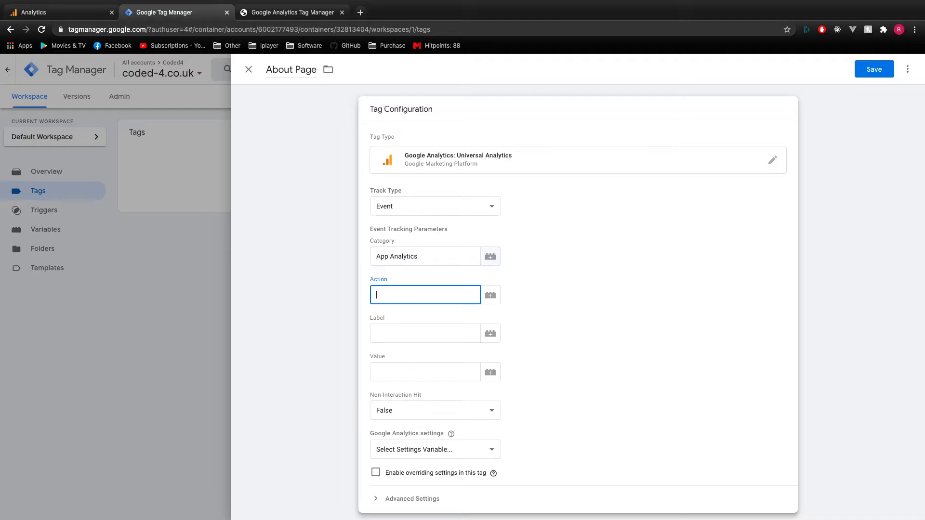
pyautogui.write('About Page CL')
# Set the tag's Google Analytics settings to the {{Tracking id}} variable
pyautogui.scroll(-1, 433, 339)
pyautogui.click(451, 381)
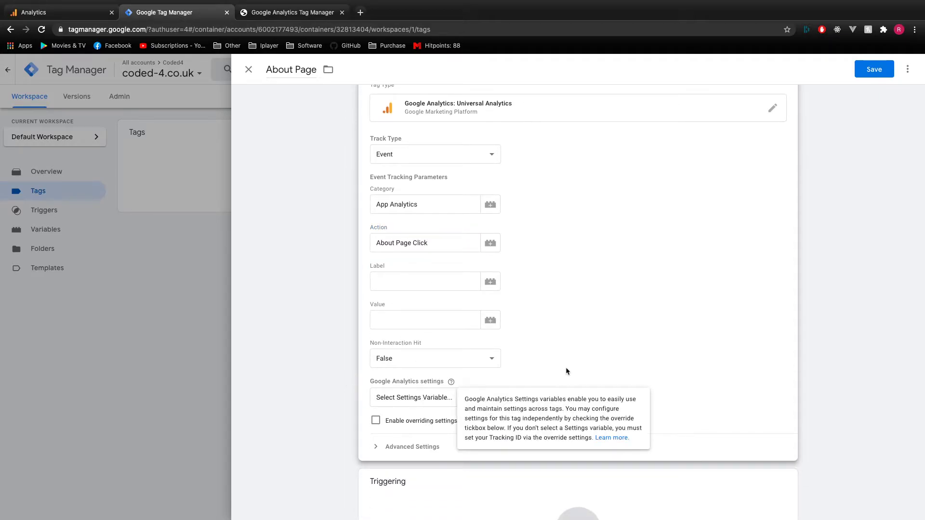
pyautogui.click(414, 399)
pyautogui.click(449, 402)
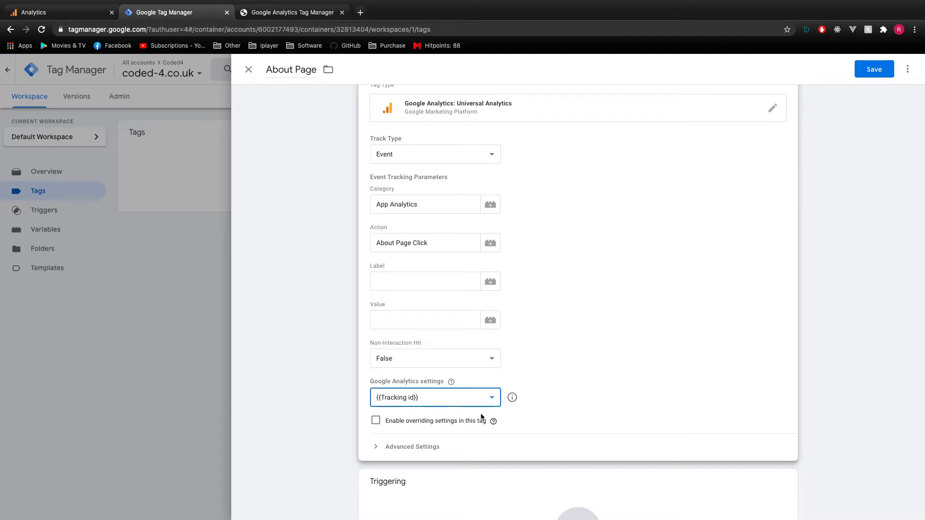
# Assign the About Page trigger to the tag and save the tag
pyautogui.scroll(-3, 477, 415)
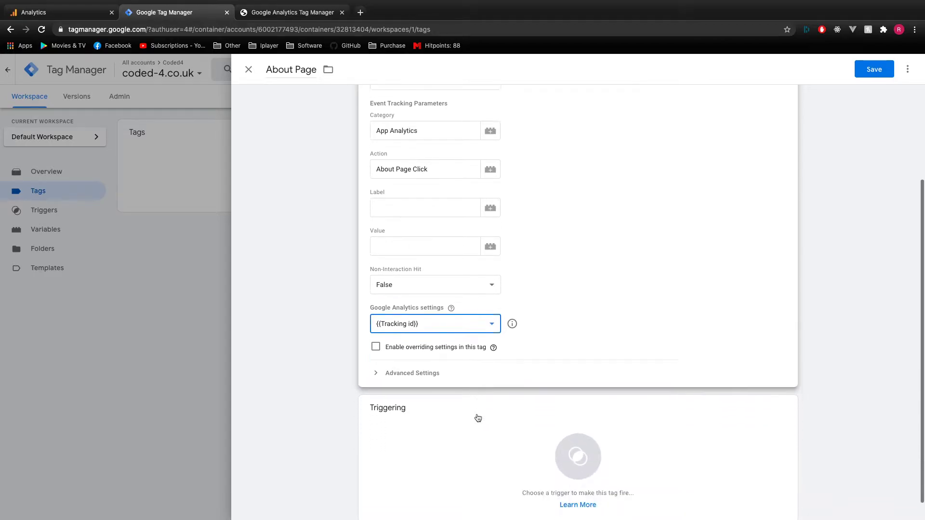
pyautogui.click(591, 420)
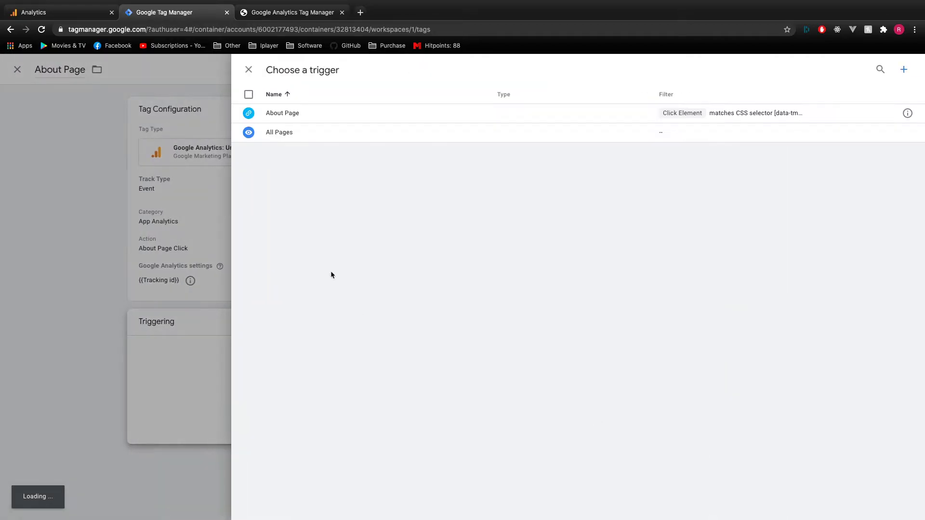
pyautogui.click(312, 116)
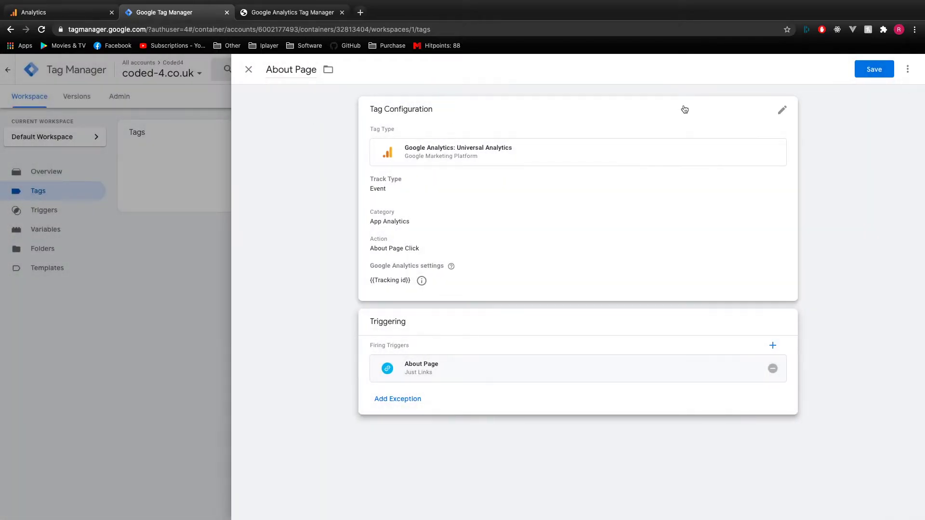
pyautogui.click(868, 74)
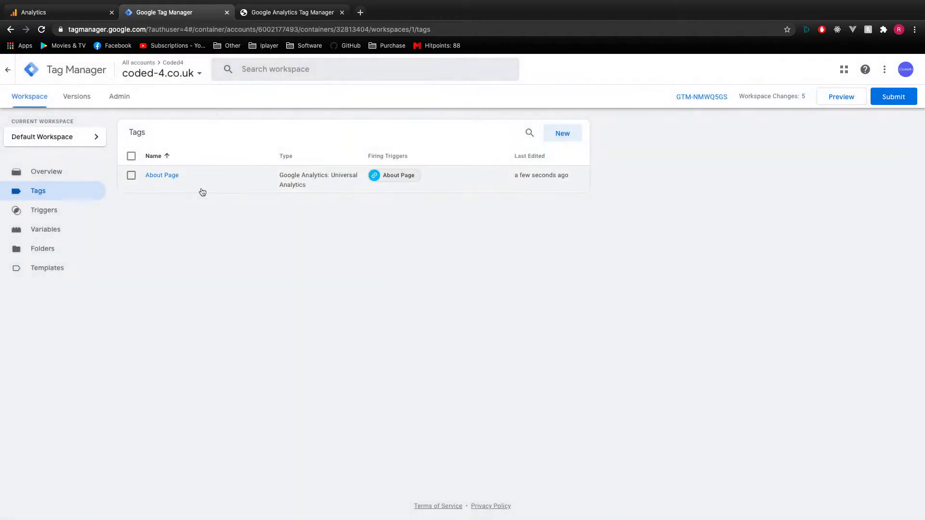
# Preview the Default Workspace and test the Call link on the reloaded coded-4.co.uk page
pyautogui.click(839, 103)
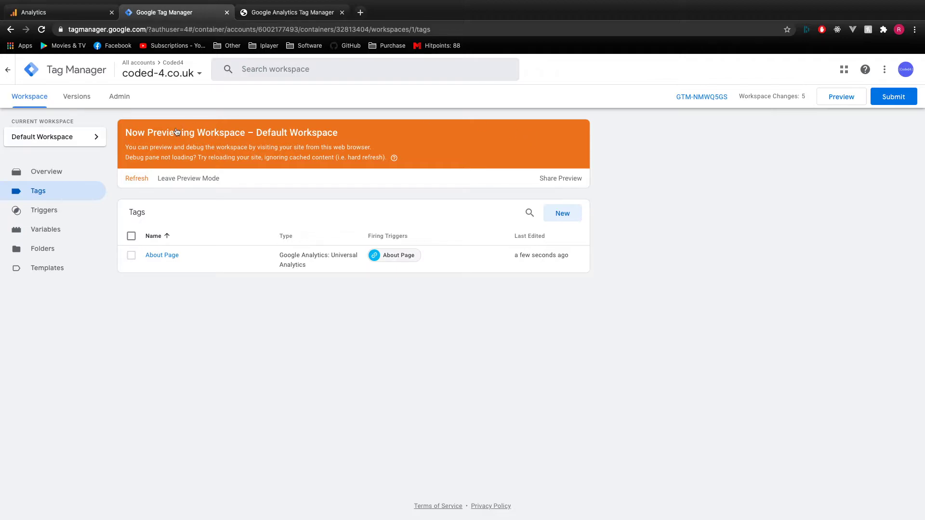
pyautogui.click(262, 14)
pyautogui.press('super+r')
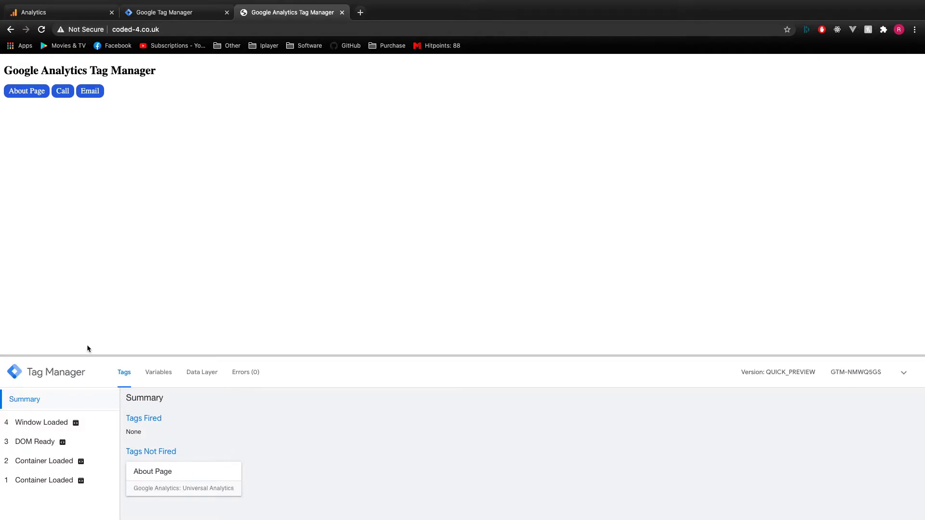
pyautogui.click(71, 95)
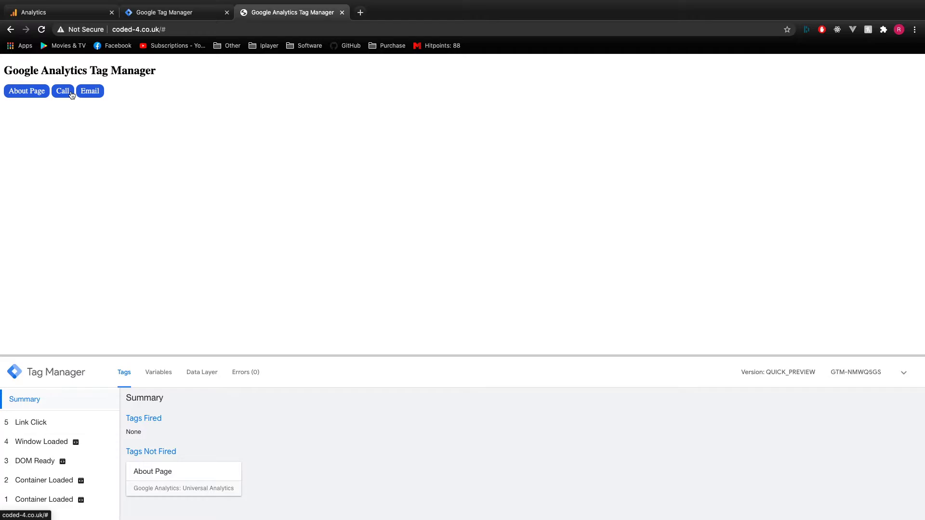
# Inspect the Call link's click event, test the About Page link, and check its event in the debug pane and the Analytics real-time Events report
pyautogui.click(55, 420)
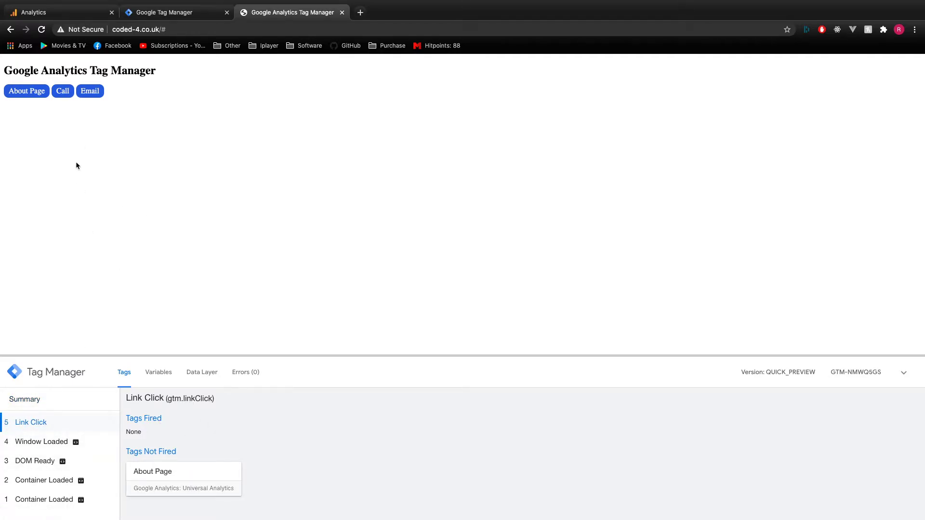
pyautogui.click(21, 95)
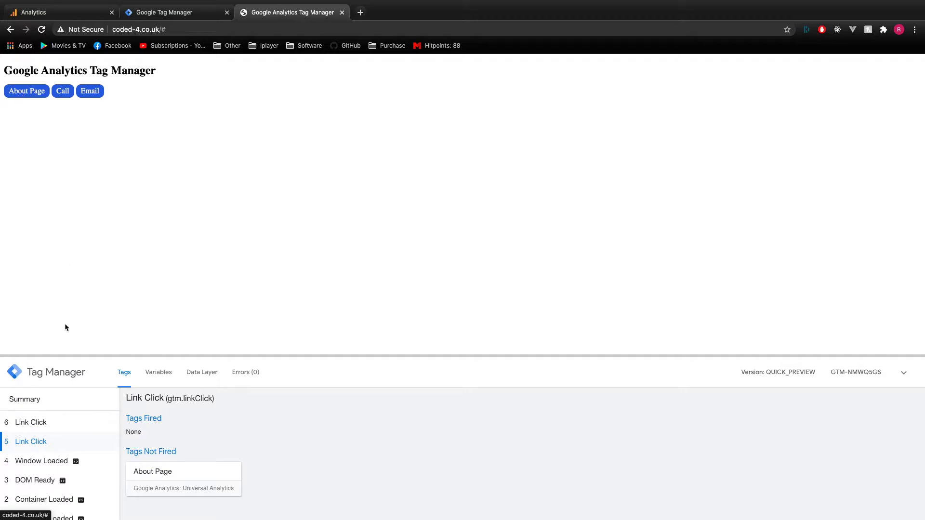
pyautogui.click(40, 423)
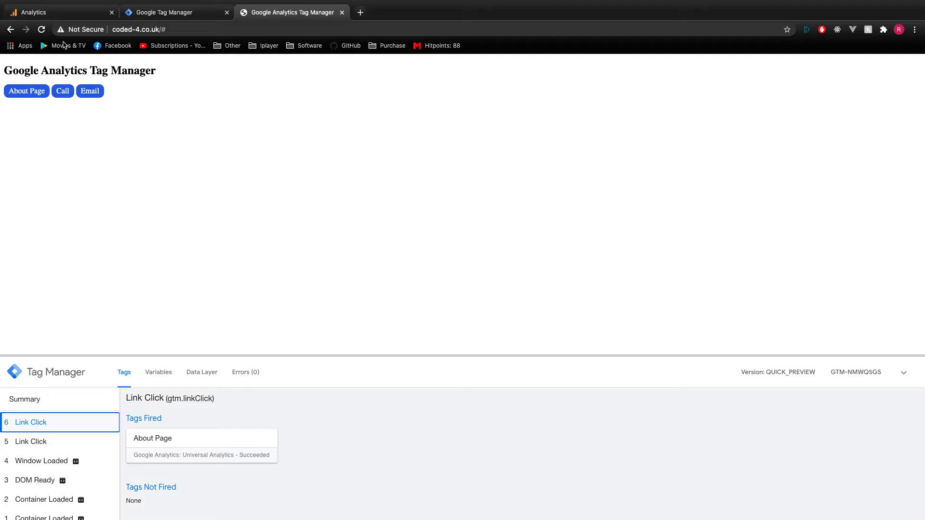
pyautogui.click(30, 14)
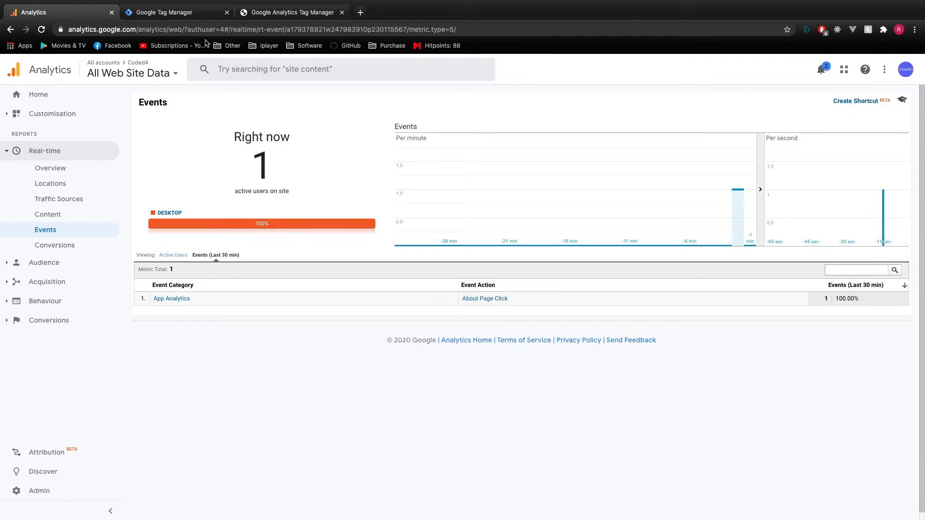
# Switch to Visual Studio Code and review the data-tm-contact-method value on the Call link in index.html
pyautogui.press('super+Tab')
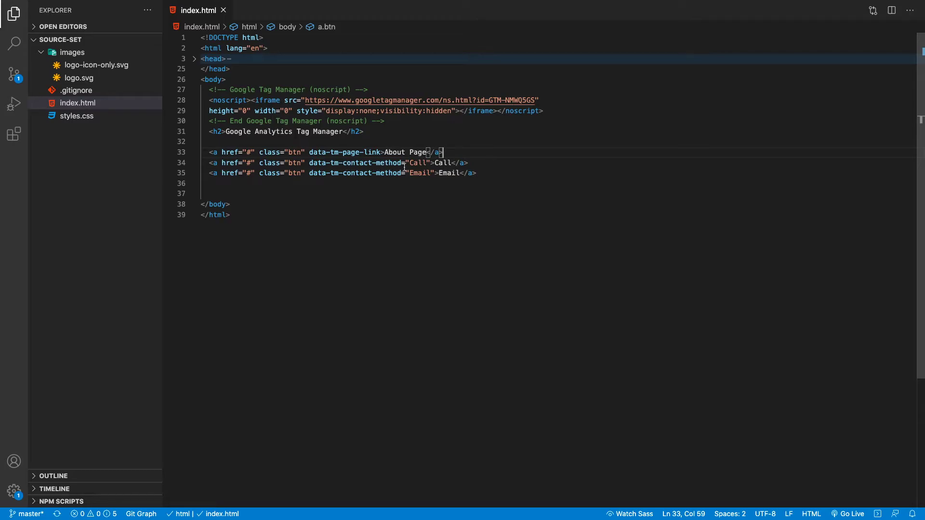
pyautogui.doubleClick(420, 165)
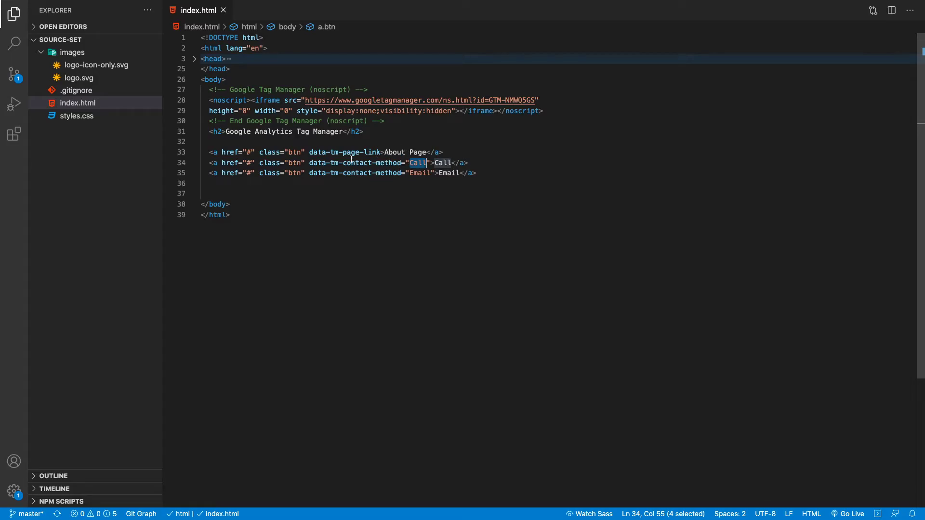
pyautogui.press('super+Tab')
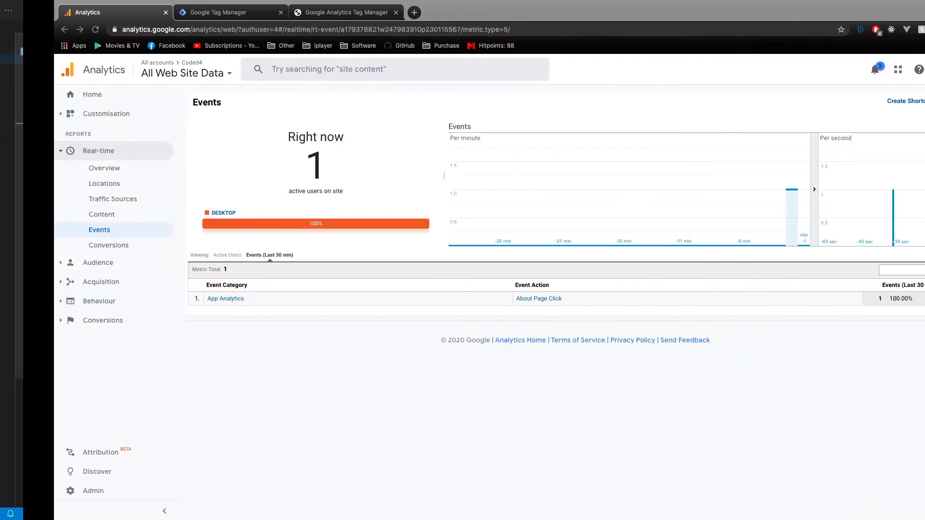
# Switch to Google Tag Manager and create a trigger named Contact Method with the type Click - Just Links
pyautogui.click(164, 12)
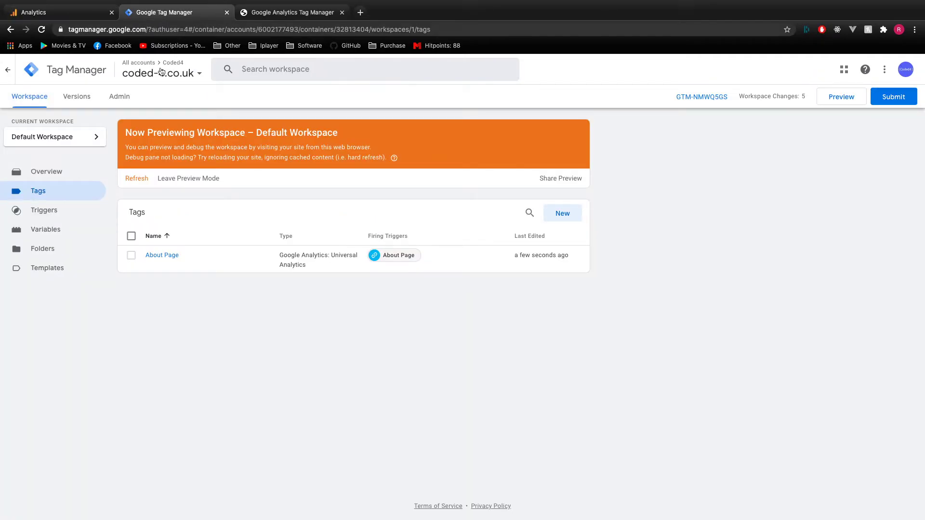
pyautogui.click(44, 213)
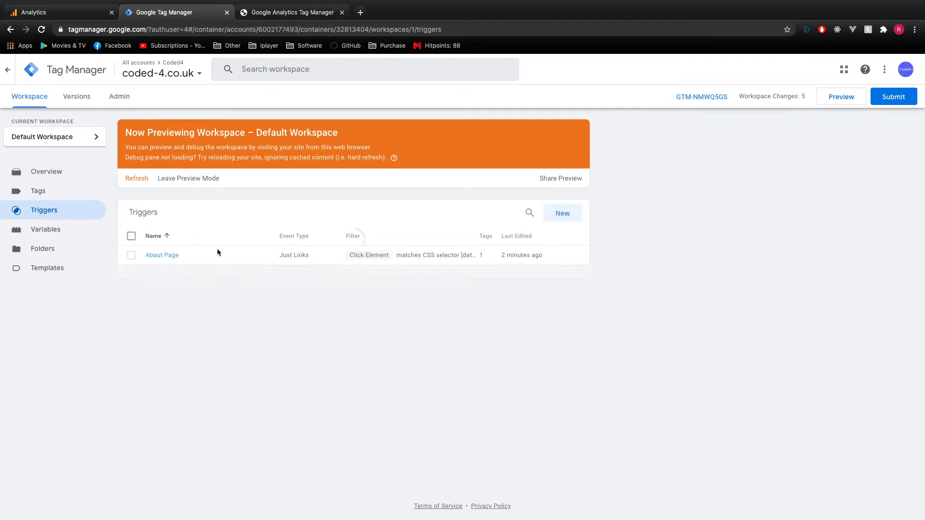
pyautogui.click(563, 214)
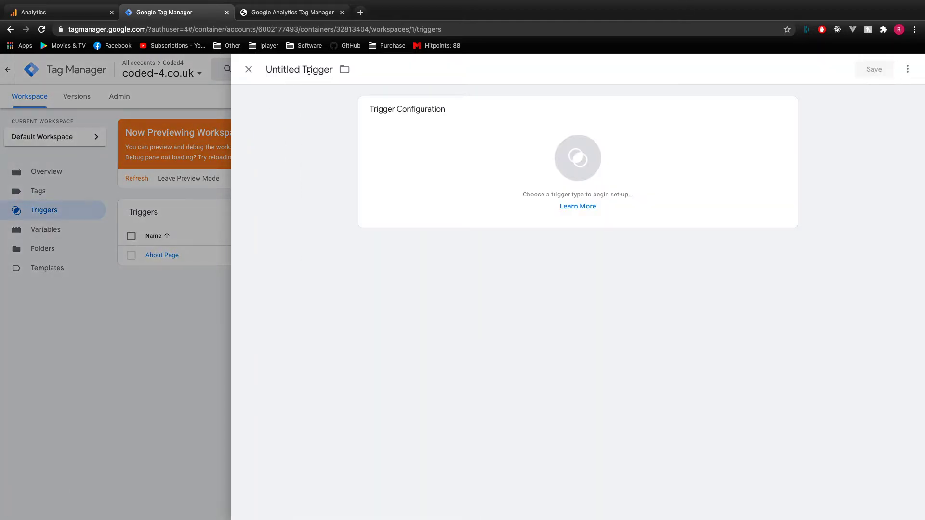
pyautogui.click(309, 71)
pyautogui.write('Contact Method')
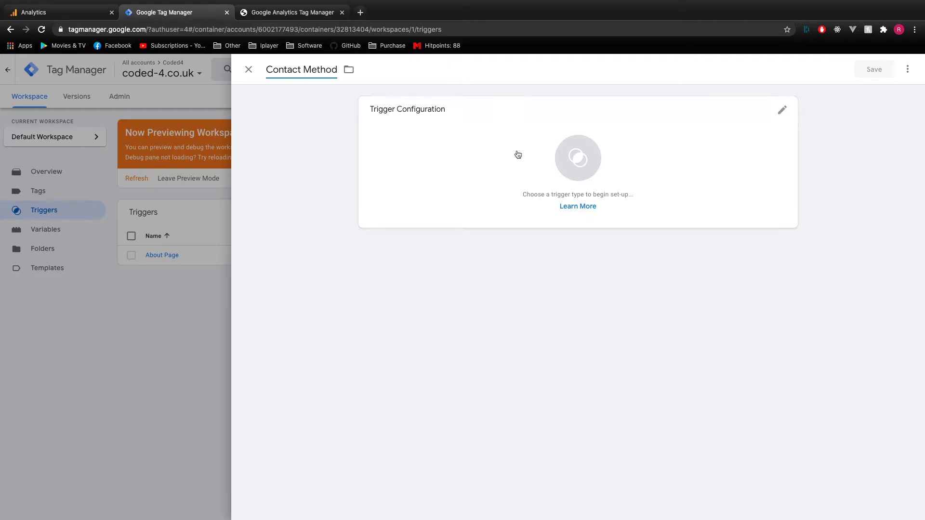
pyautogui.click(542, 163)
pyautogui.click(667, 259)
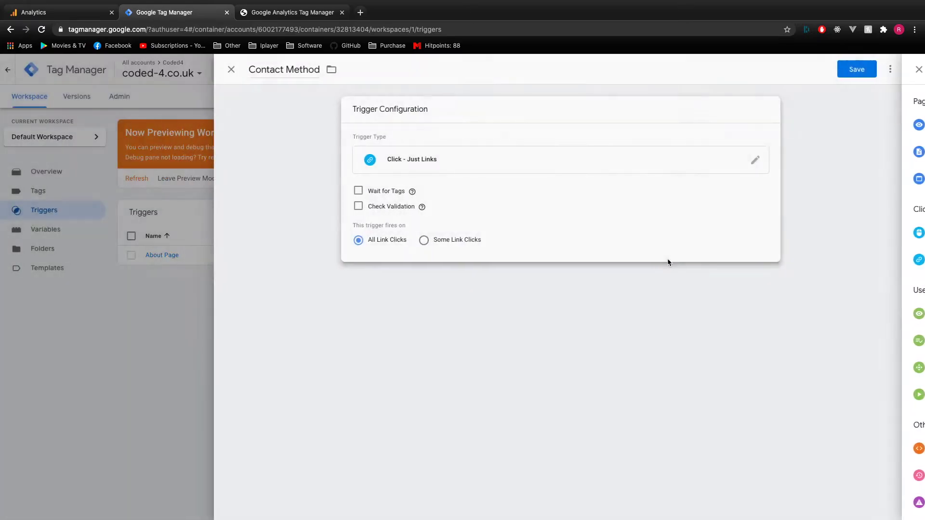
# Fire the trigger on some link clicks where Click Element matches CSS selector [data-tm-contact-method], and save it
pyautogui.click(442, 241)
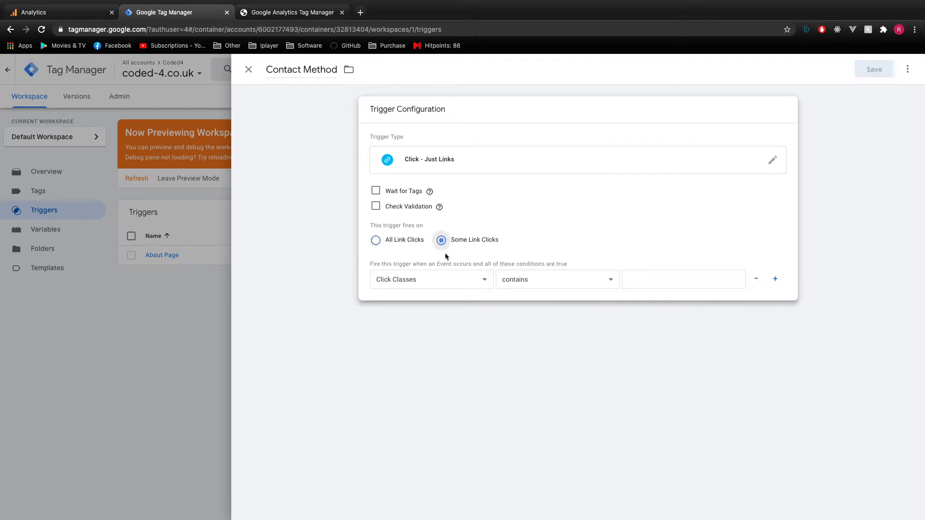
pyautogui.click(436, 278)
pyautogui.click(428, 289)
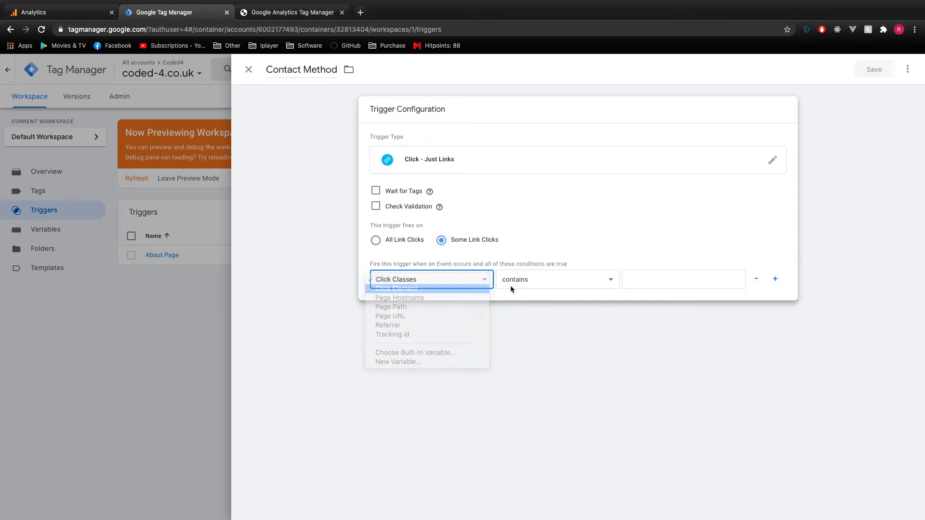
pyautogui.click(509, 284)
pyautogui.click(559, 311)
pyautogui.click(662, 279)
pyautogui.write('[data')
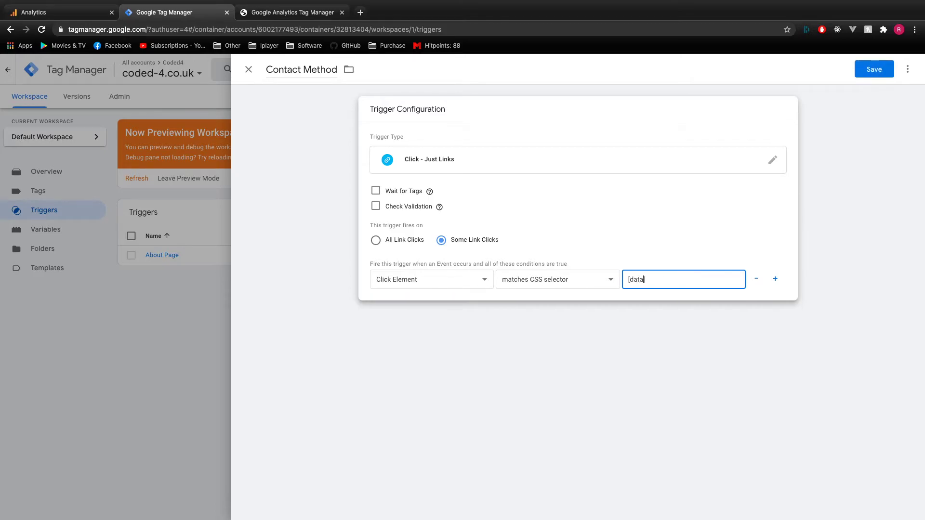
pyautogui.write('-tm-contact-method')
pyautogui.click(870, 73)
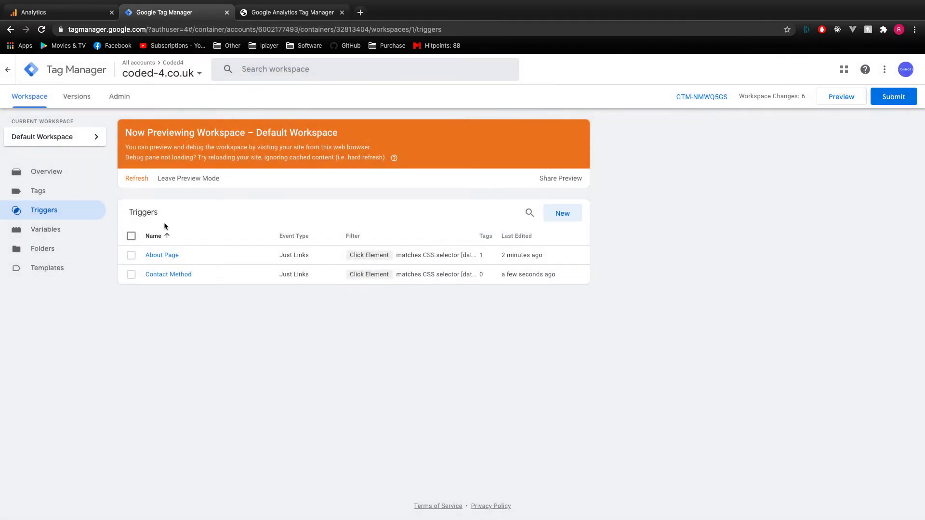
# Create a user-defined variable named Contact Method with the type Data Layer Variable
pyautogui.click(47, 230)
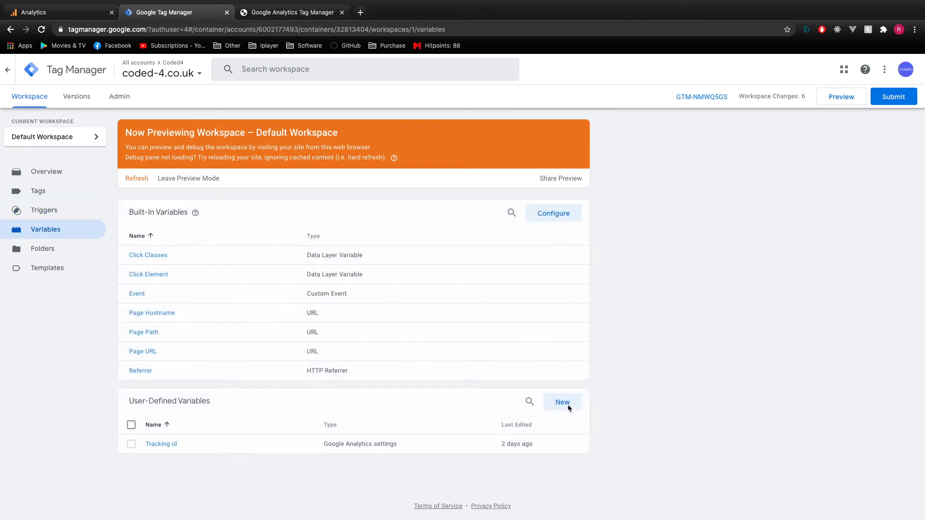
pyautogui.click(566, 404)
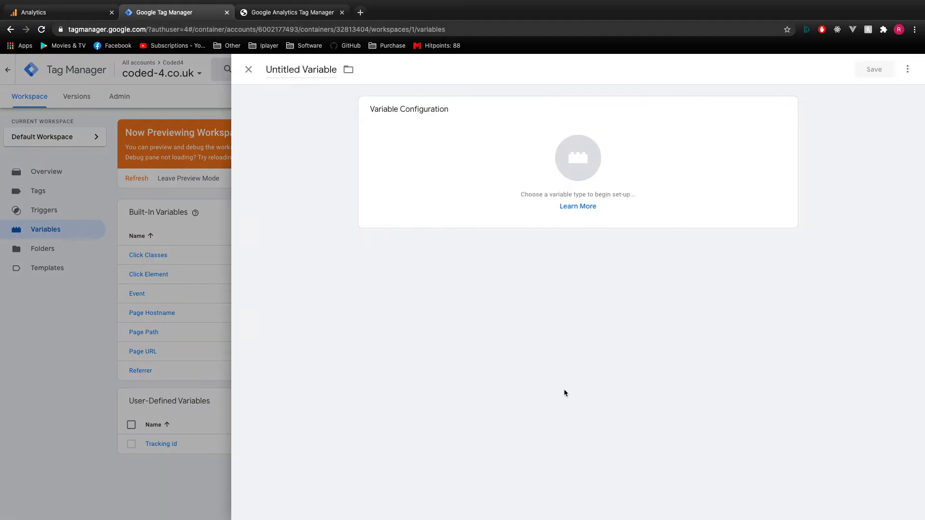
pyautogui.click(322, 72)
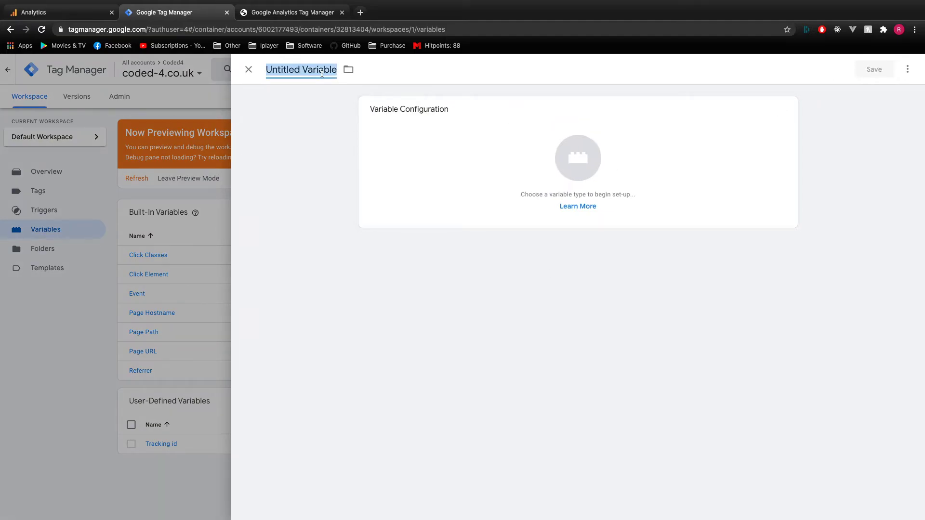
pyautogui.write('Contact Method')
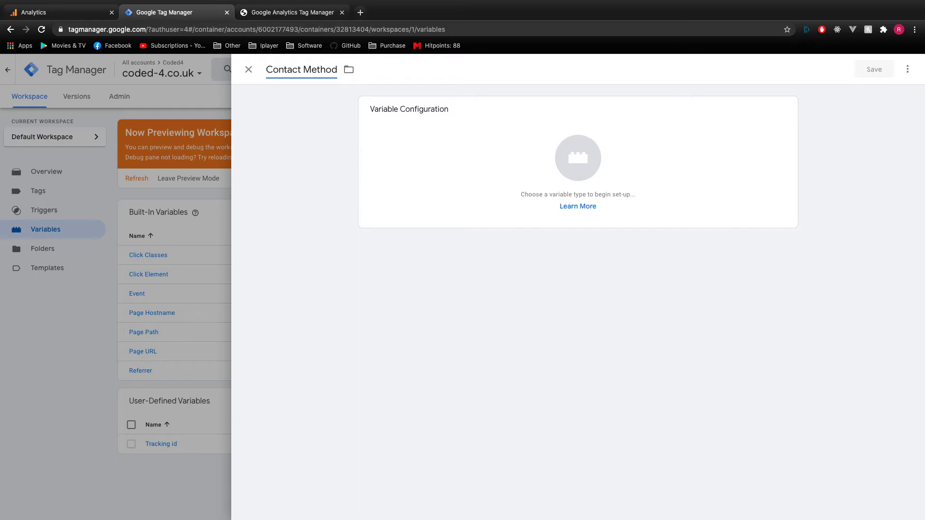
pyautogui.click(540, 130)
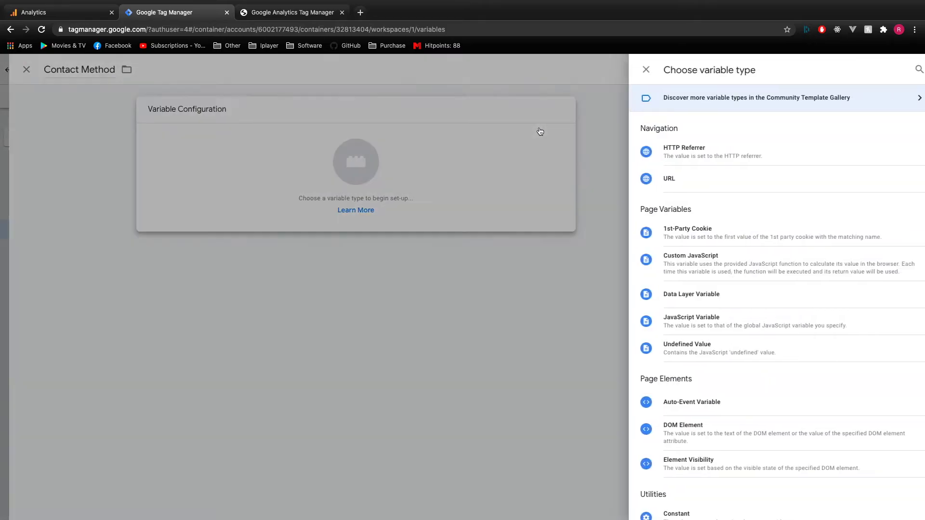
pyautogui.click(711, 295)
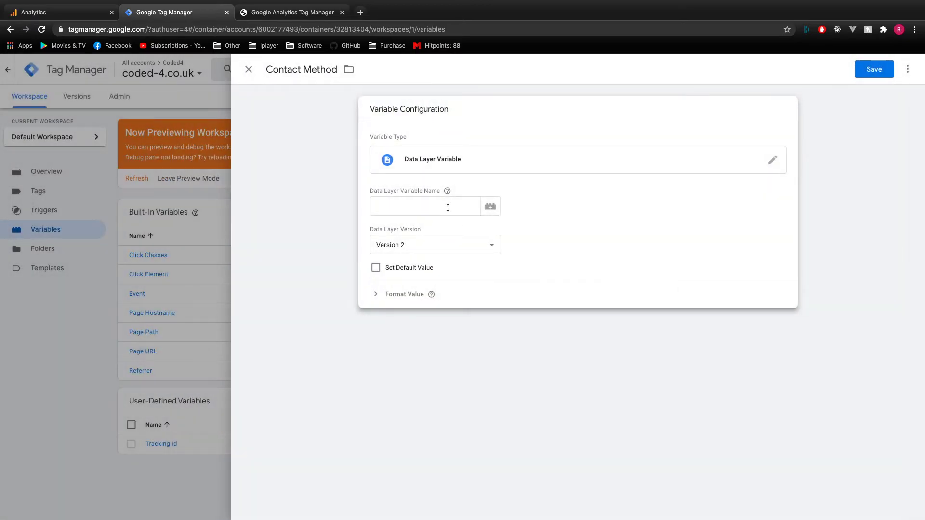
# Set the data layer variable name to gtm.element.dataset.tmContactMethod and save the variable
pyautogui.moveTo(442, 190)
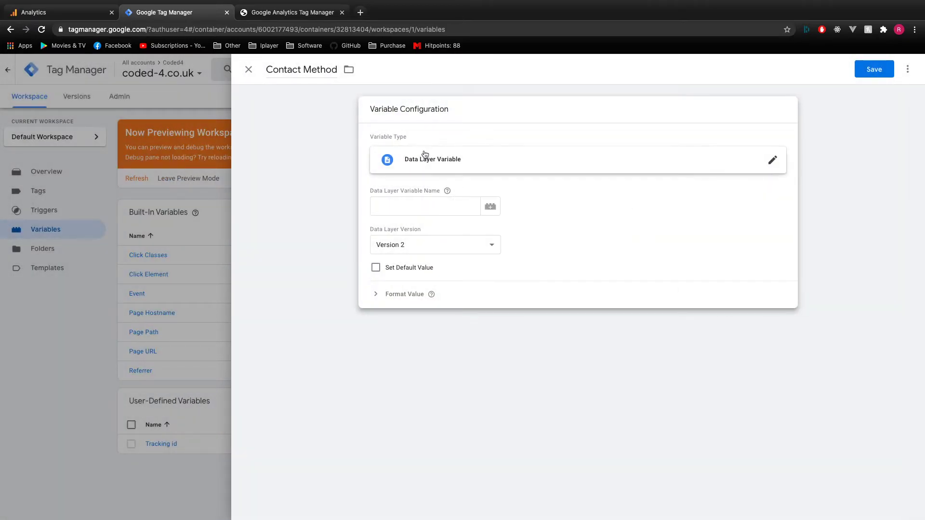
pyautogui.click(439, 202)
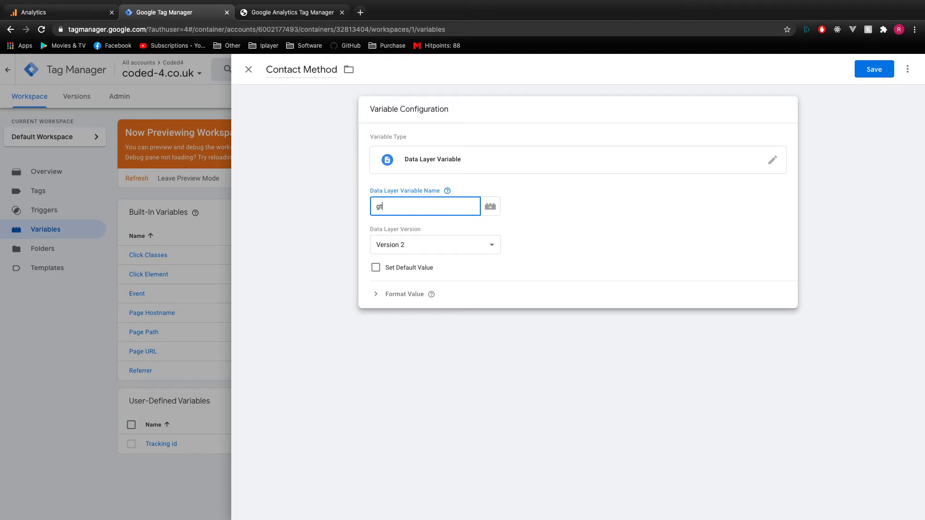
pyautogui.press('BackSpace')
pyautogui.write('tm')
pyautogui.write('.element')
pyautogui.write('ContactMeth')
pyautogui.write('od')
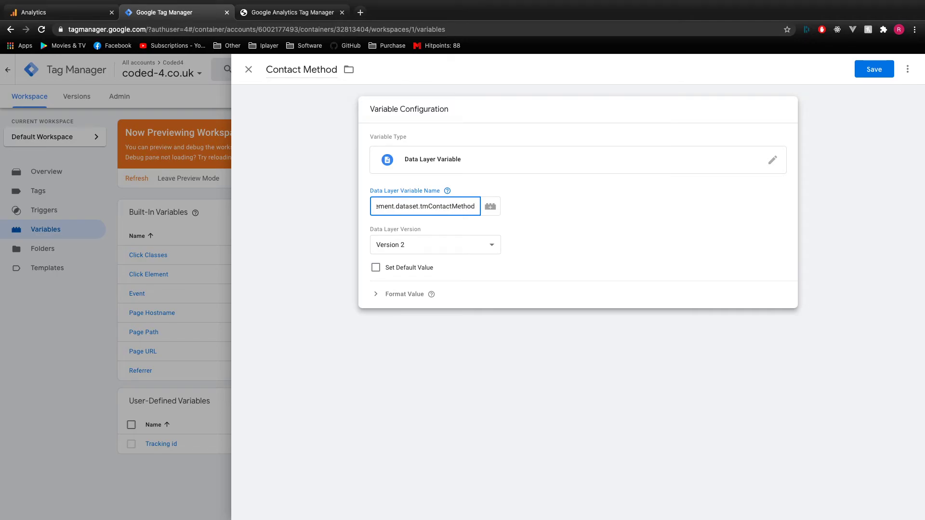
pyautogui.click(884, 69)
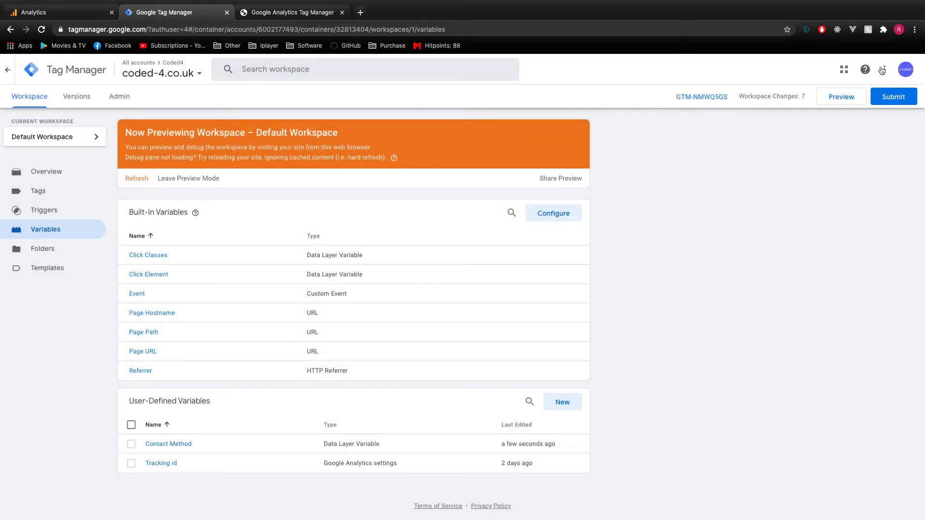
# Create a tag named Contact Method with the type Google Analytics: Universal Analytics, keeping the unsaved changes
pyautogui.click(59, 193)
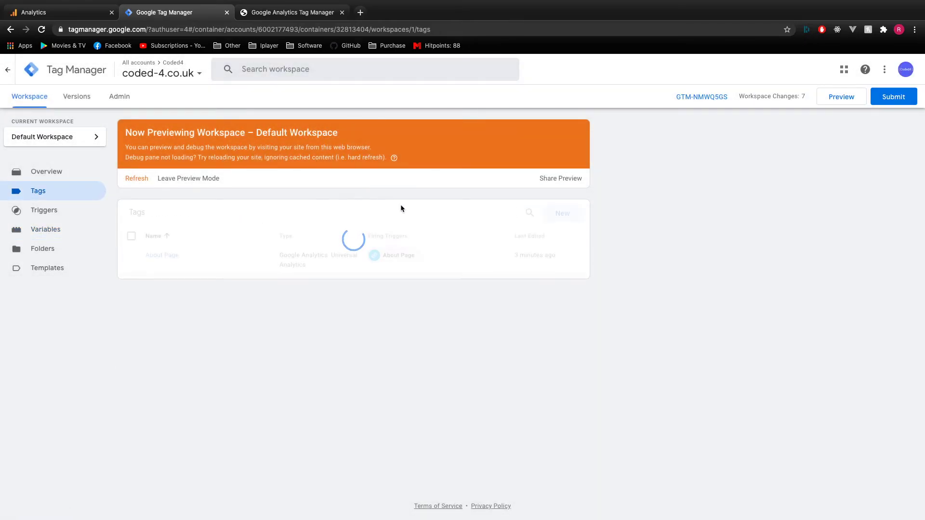
pyautogui.click(551, 215)
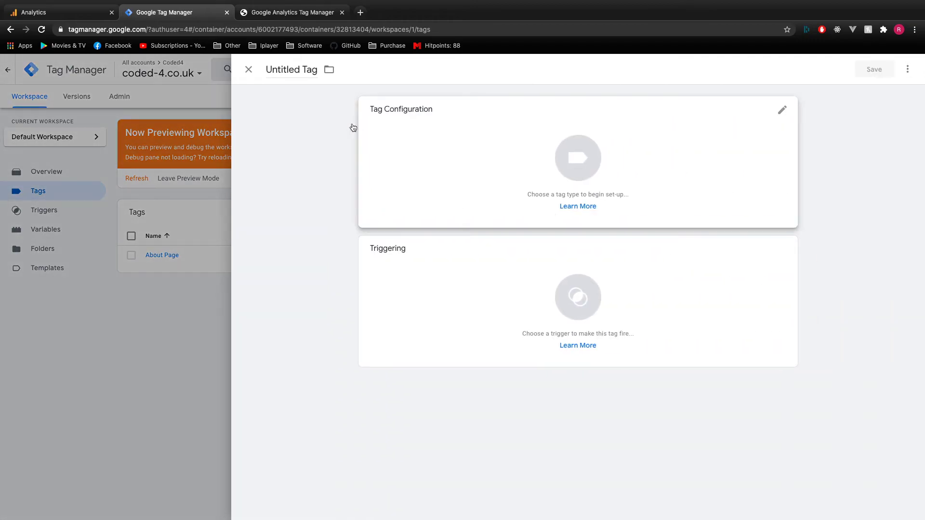
pyautogui.click(290, 64)
pyautogui.write('Contac')
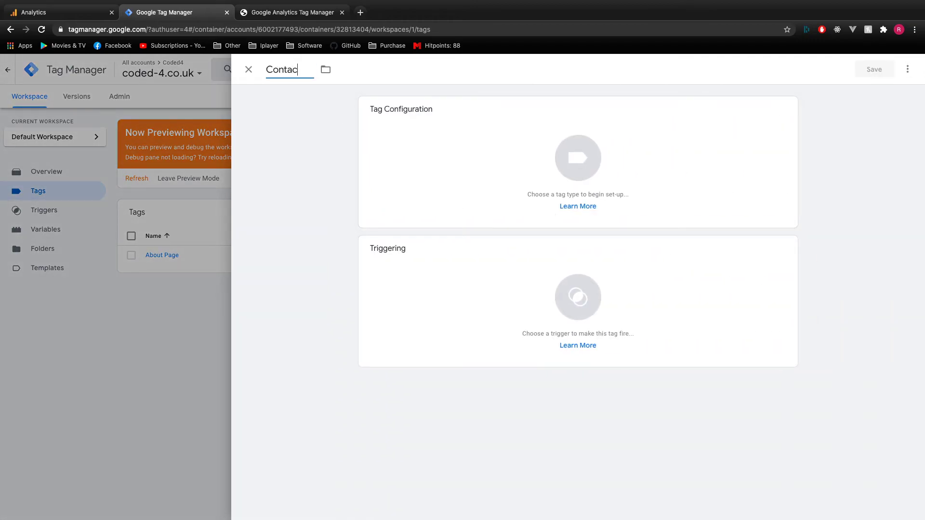
pyautogui.write('t Method')
pyautogui.click(555, 135)
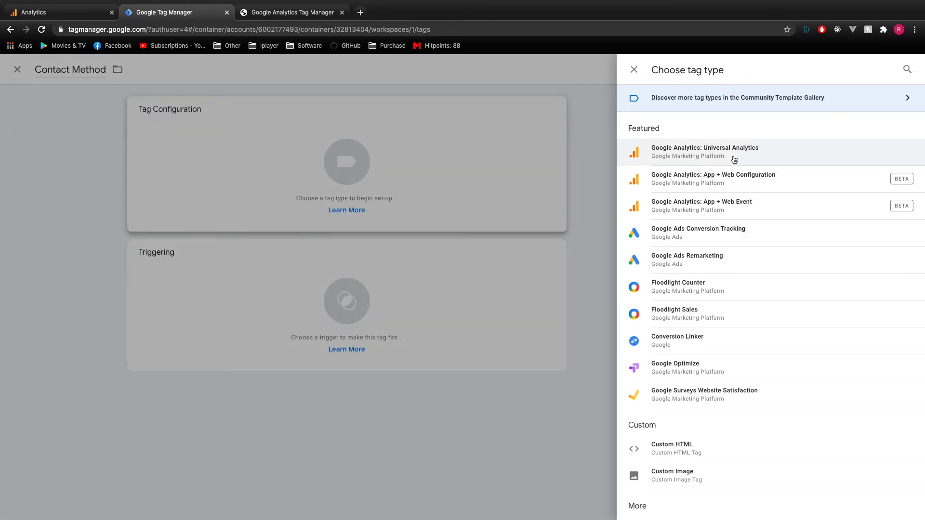
pyautogui.click(754, 158)
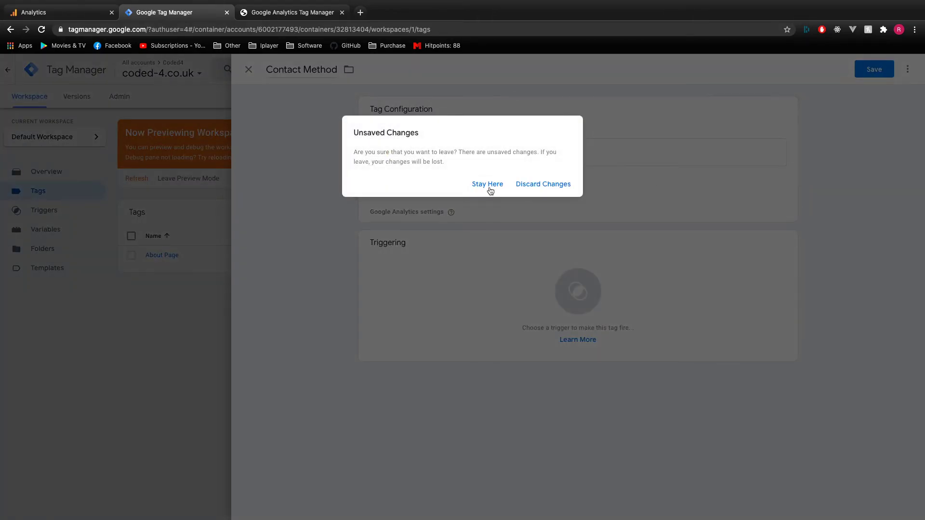
pyautogui.click(490, 187)
# Set the Contact Method tag's track type to Event and its category to App Analytics
pyautogui.click(412, 188)
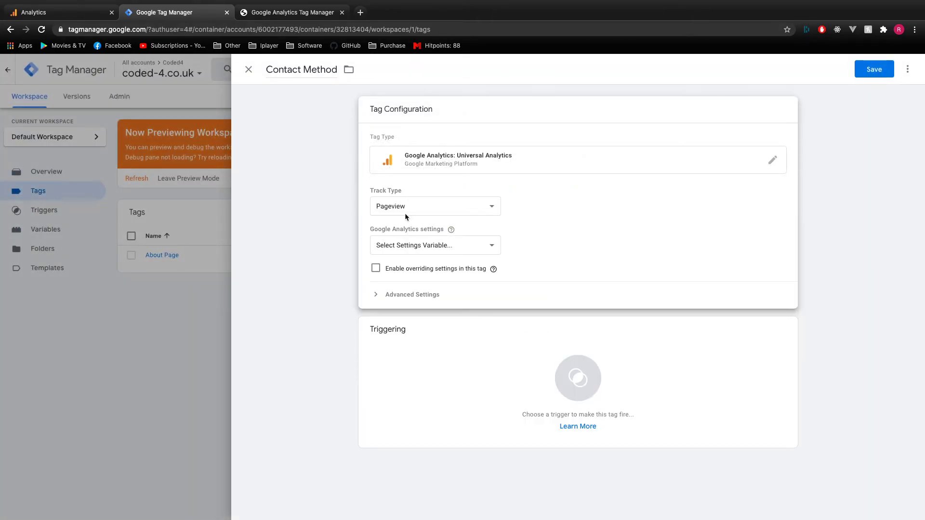
pyautogui.click(405, 211)
pyautogui.click(402, 216)
pyautogui.click(413, 250)
pyautogui.write('App ')
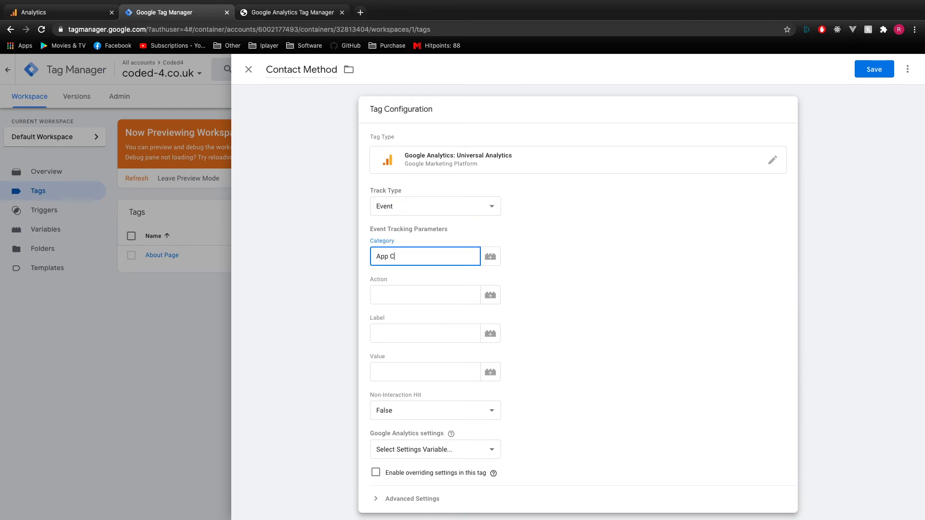
pyautogui.write('Analytics')
# Set the Contact Method tag's action to {{Contact Method}} Click and its Google Analytics settings to {{Tracking id}}
pyautogui.click(376, 295)
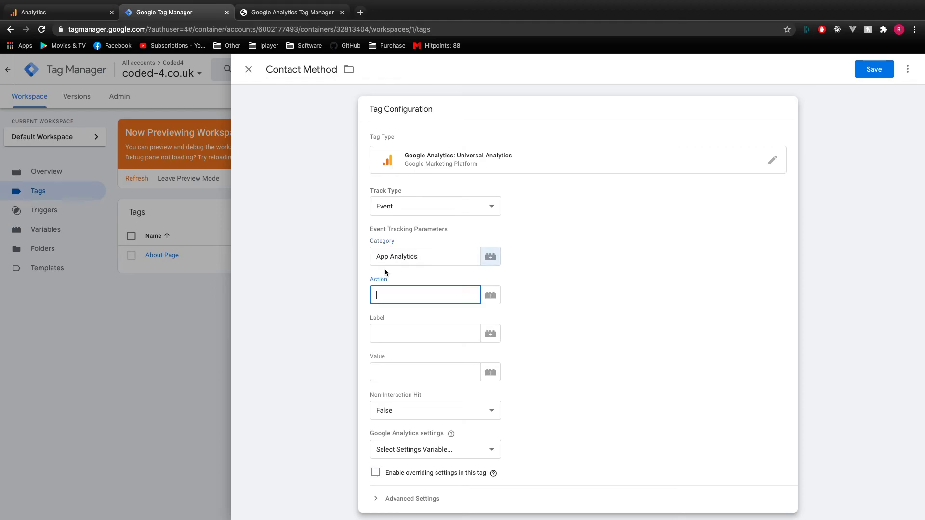
pyautogui.click(491, 299)
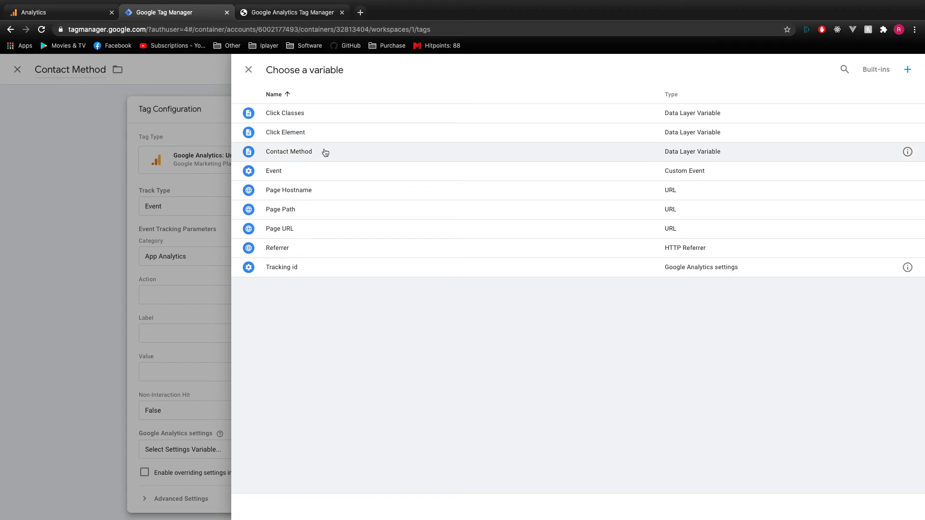
pyautogui.click(325, 152)
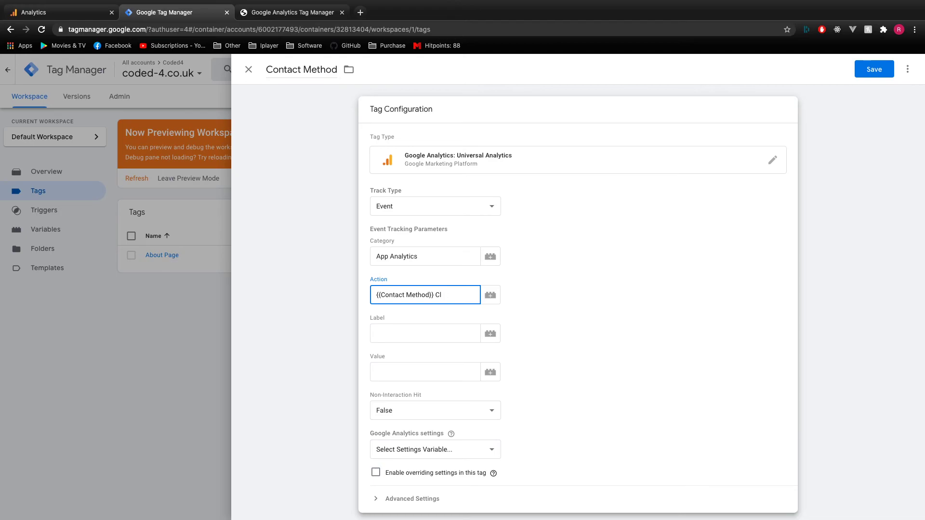
pyautogui.click(451, 450)
pyautogui.click(543, 440)
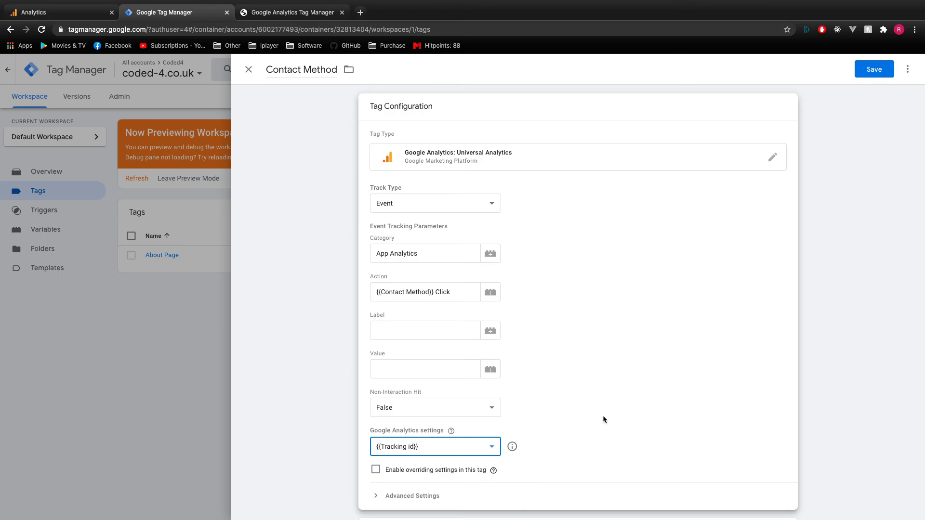
# Assign the Contact Method link trigger to the tag and save the tag
pyautogui.scroll(-5, 603, 415)
pyautogui.click(463, 440)
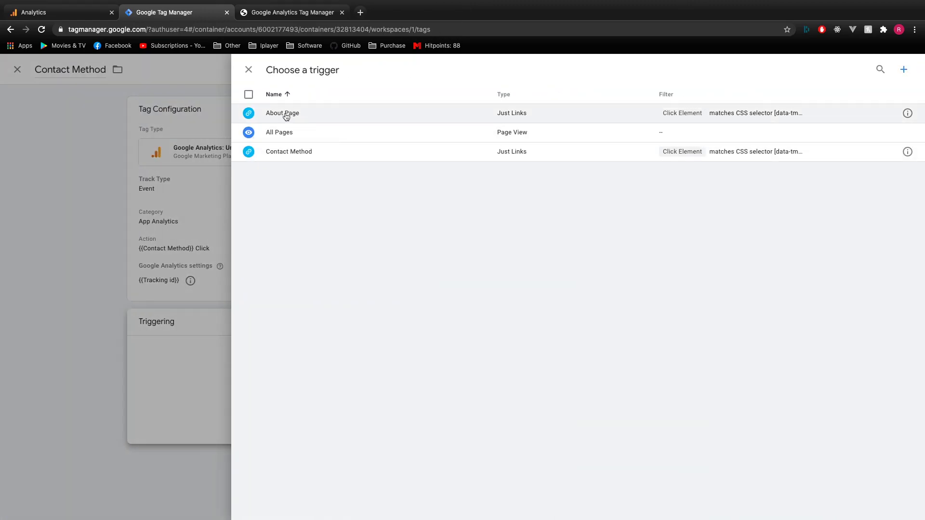
pyautogui.click(299, 151)
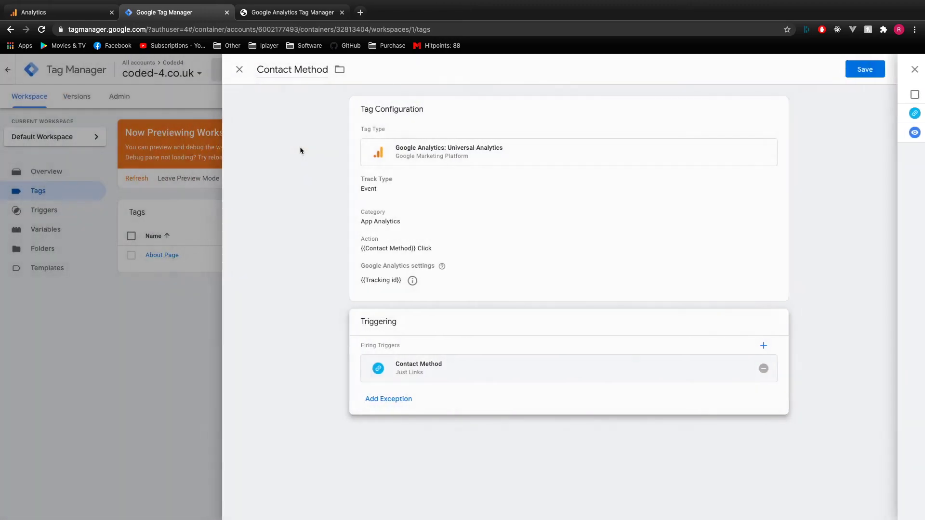
pyautogui.click(877, 75)
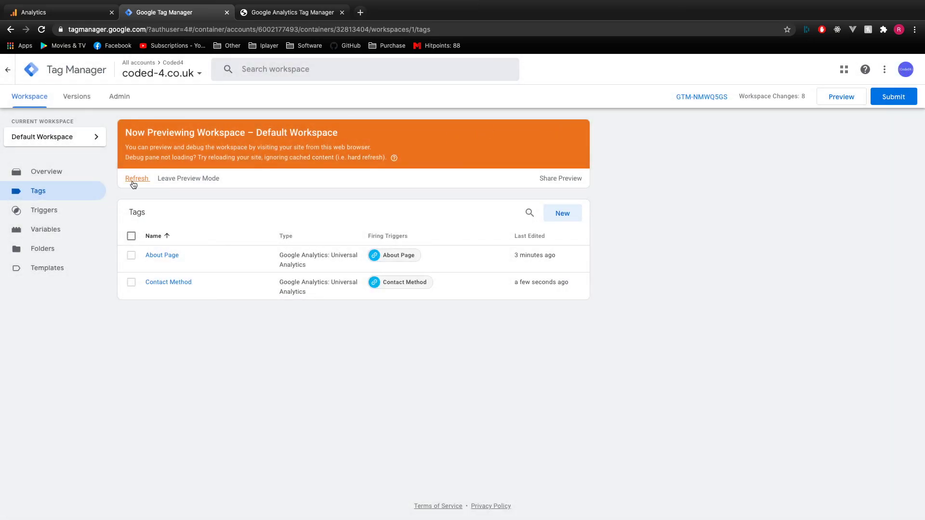
# Refresh the workspace preview and reload the coded-4.co.uk test page
pyautogui.click(133, 181)
pyautogui.click(301, 12)
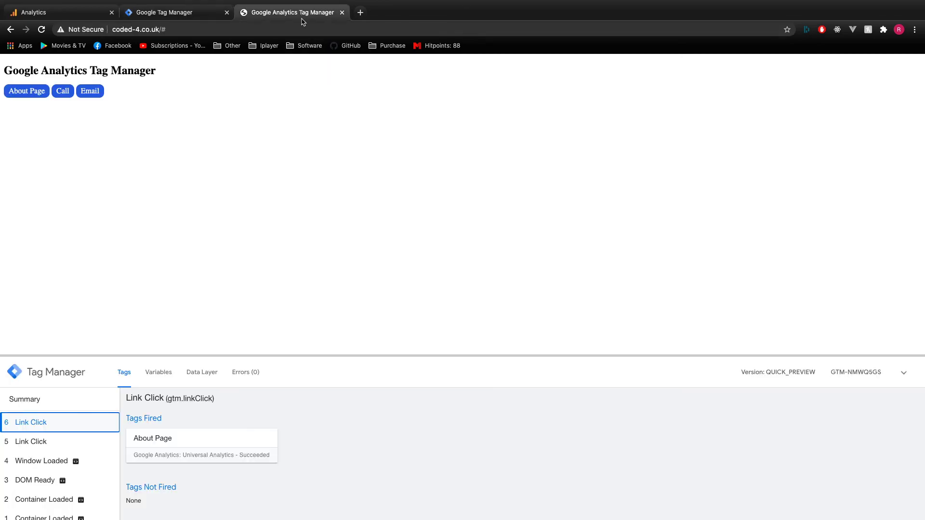
pyautogui.press('super+r')
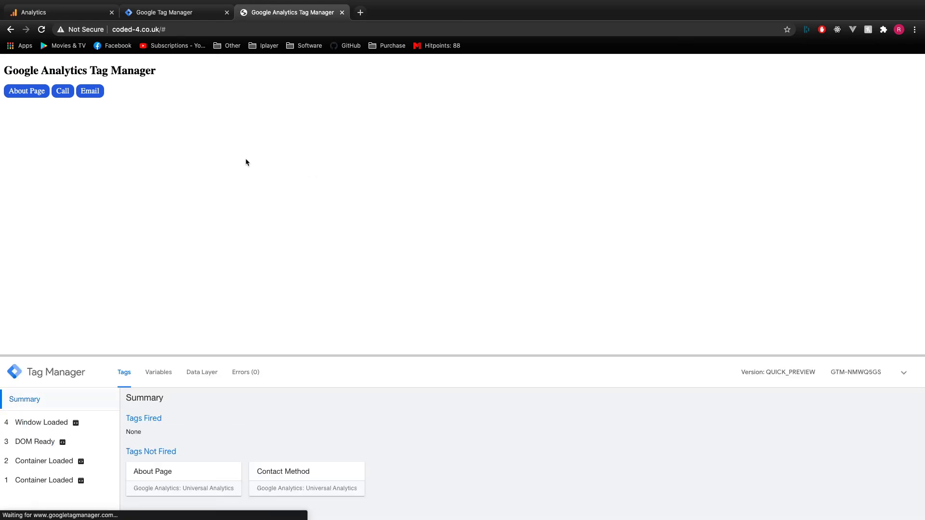
# Test the Call and Email links on the page and inspect which tags fire for each link-click event
pyautogui.click(65, 97)
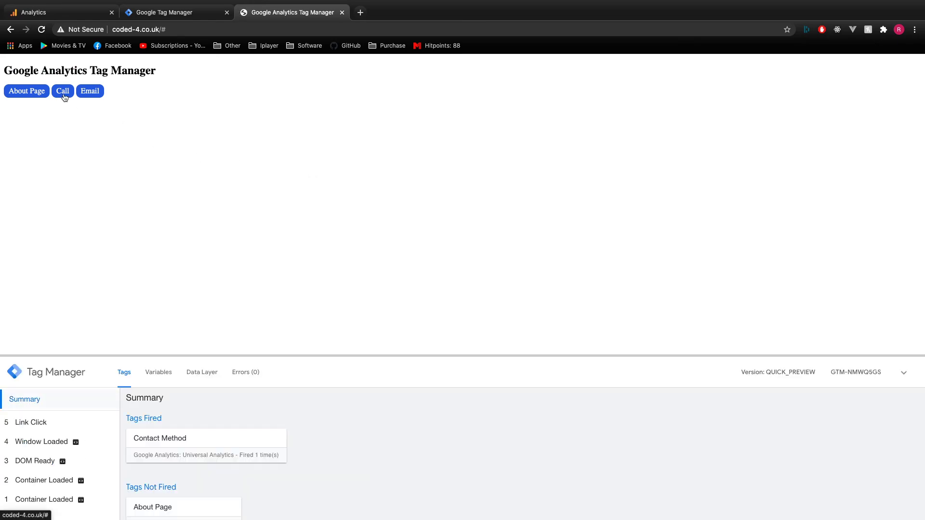
pyautogui.click(72, 428)
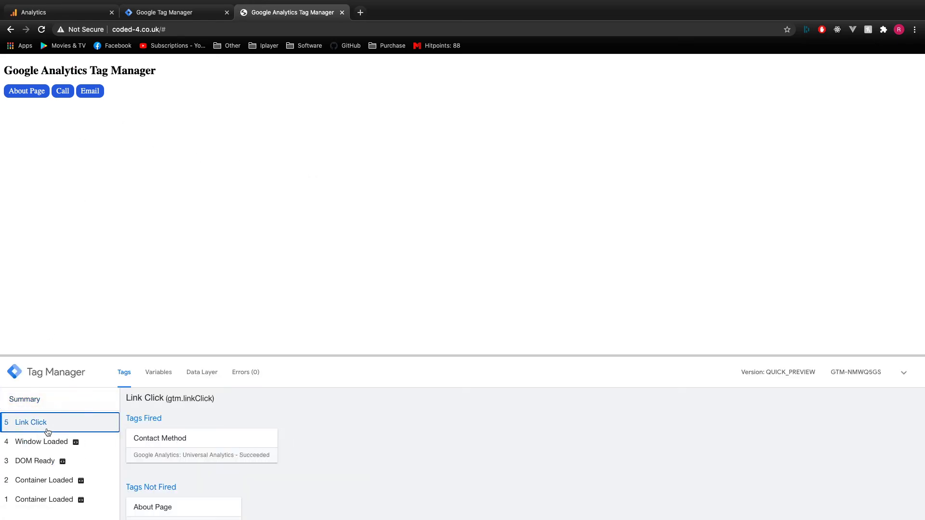
pyautogui.click(92, 93)
pyautogui.click(52, 424)
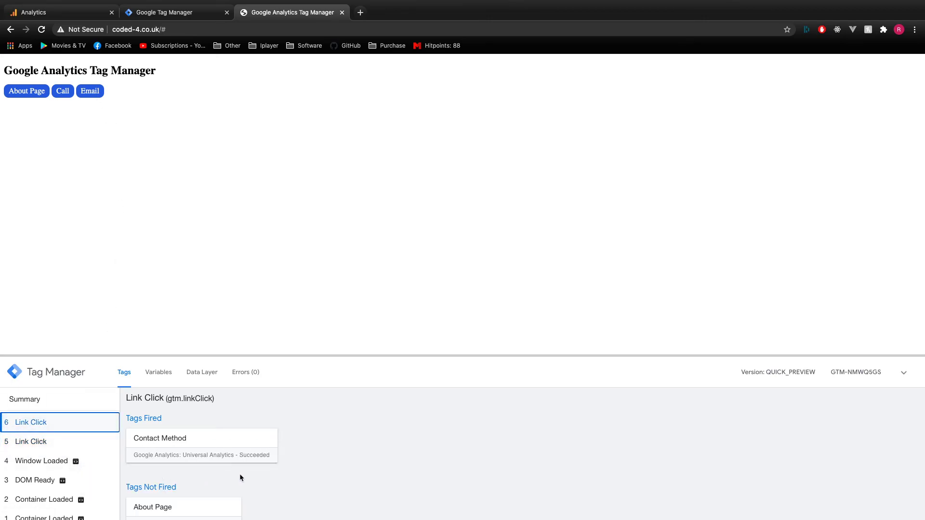
pyautogui.click(30, 441)
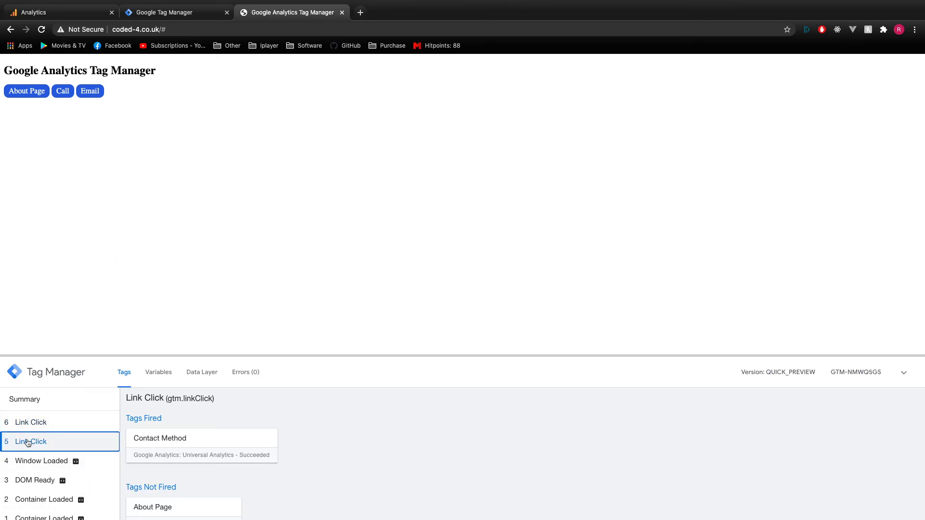
# Switch to Google Analytics and check the real-time event actions against the contact-method attributes in index.html
pyautogui.click(73, 17)
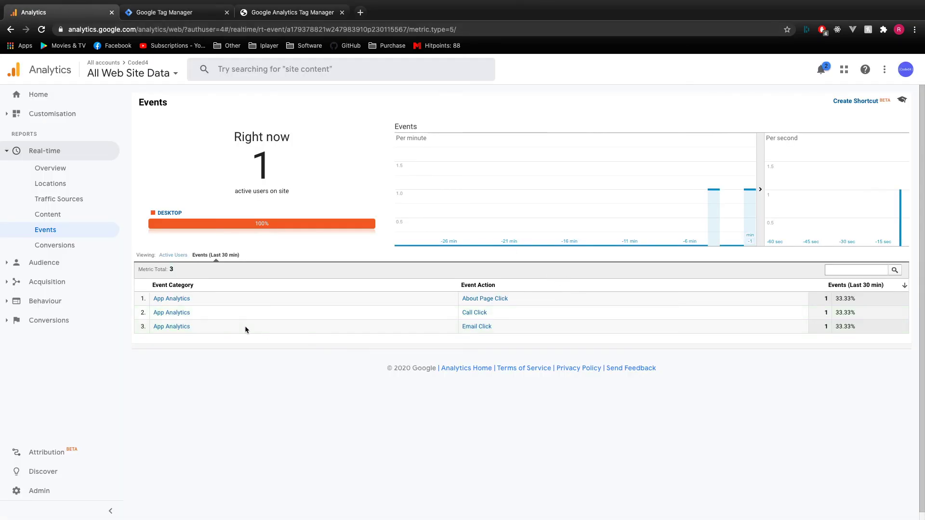
pyautogui.scroll(-1, 499, 328)
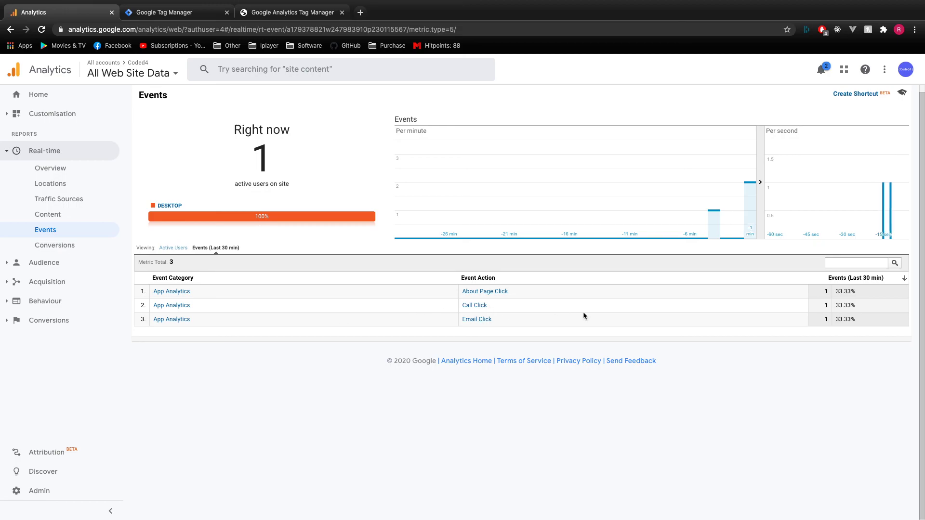
pyautogui.hotkey('ctrl', 'Left')
pyautogui.hotkey('ctrl', 'Right')
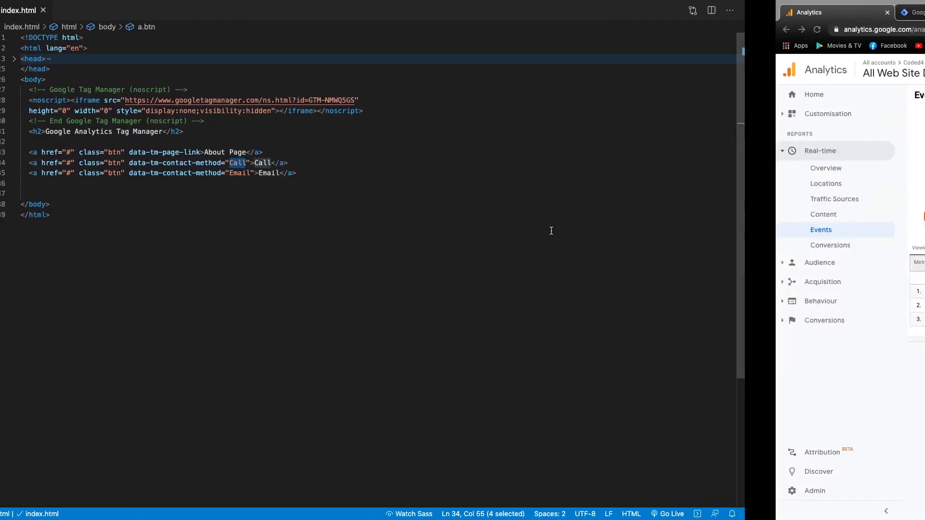